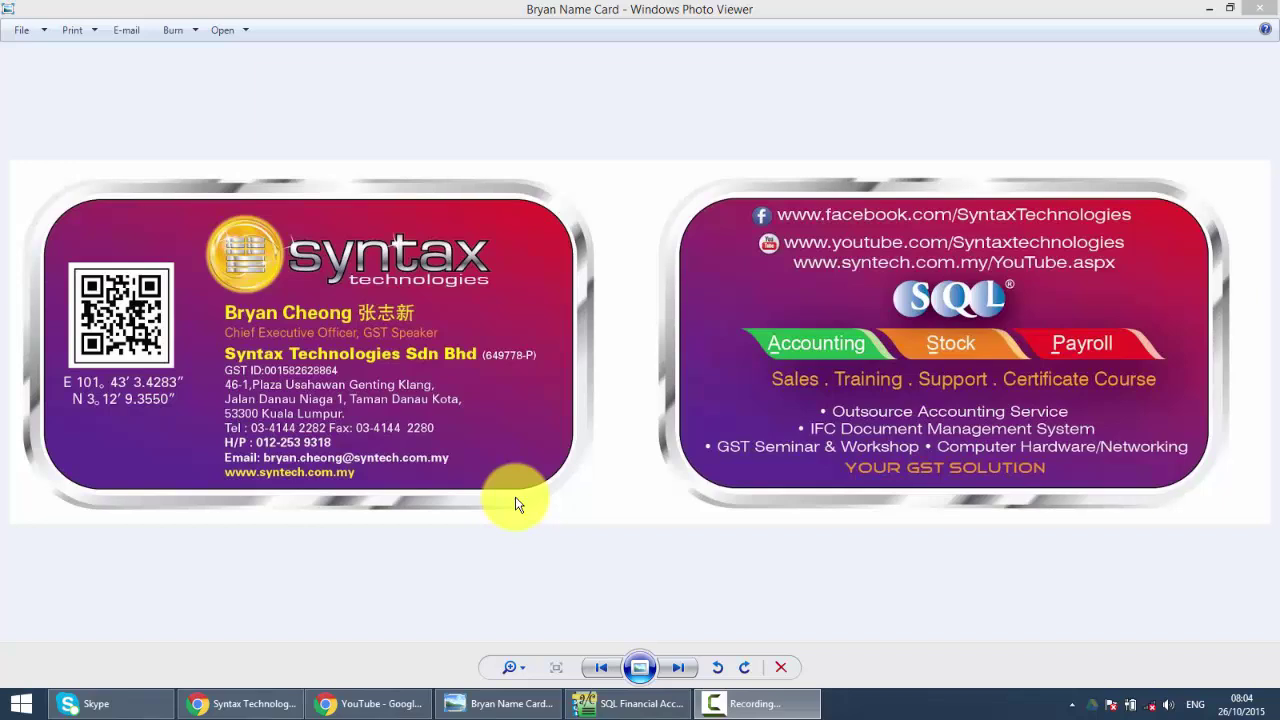
# Step: Start a new sales invoice for customer KITTY SECURITY SDN BHD
pyautogui.click(630, 703)
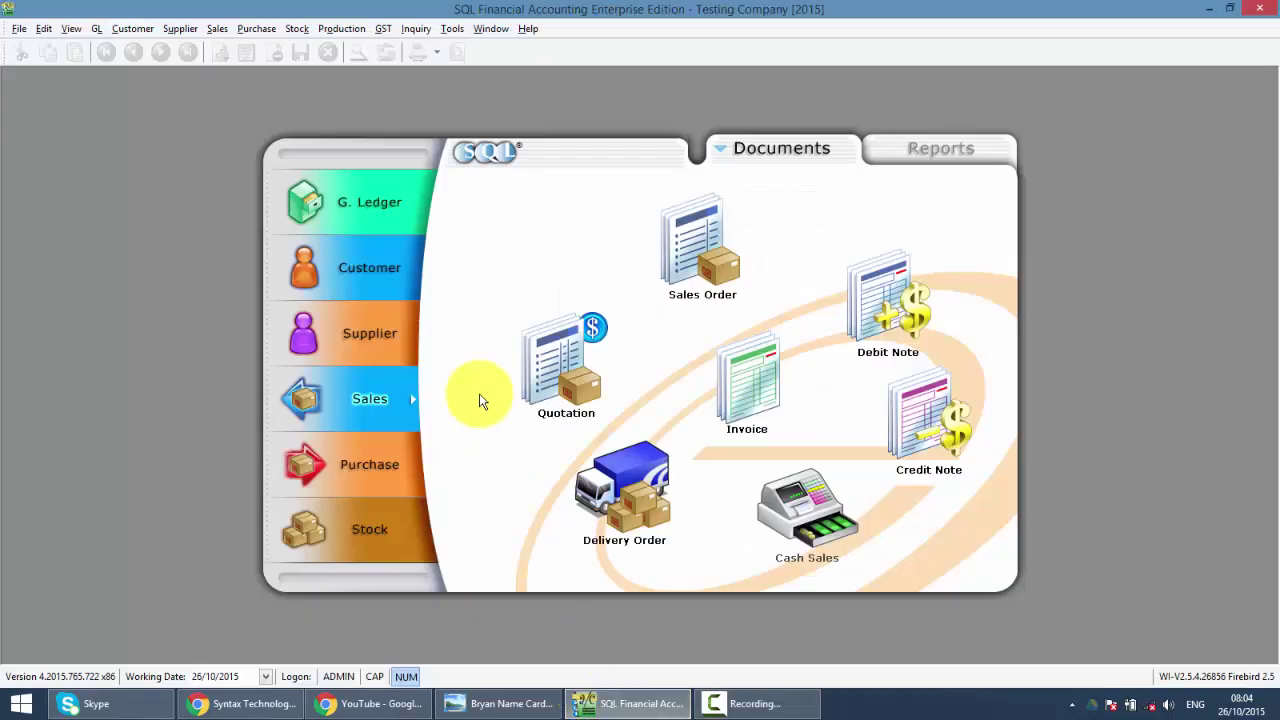
pyautogui.click(729, 374)
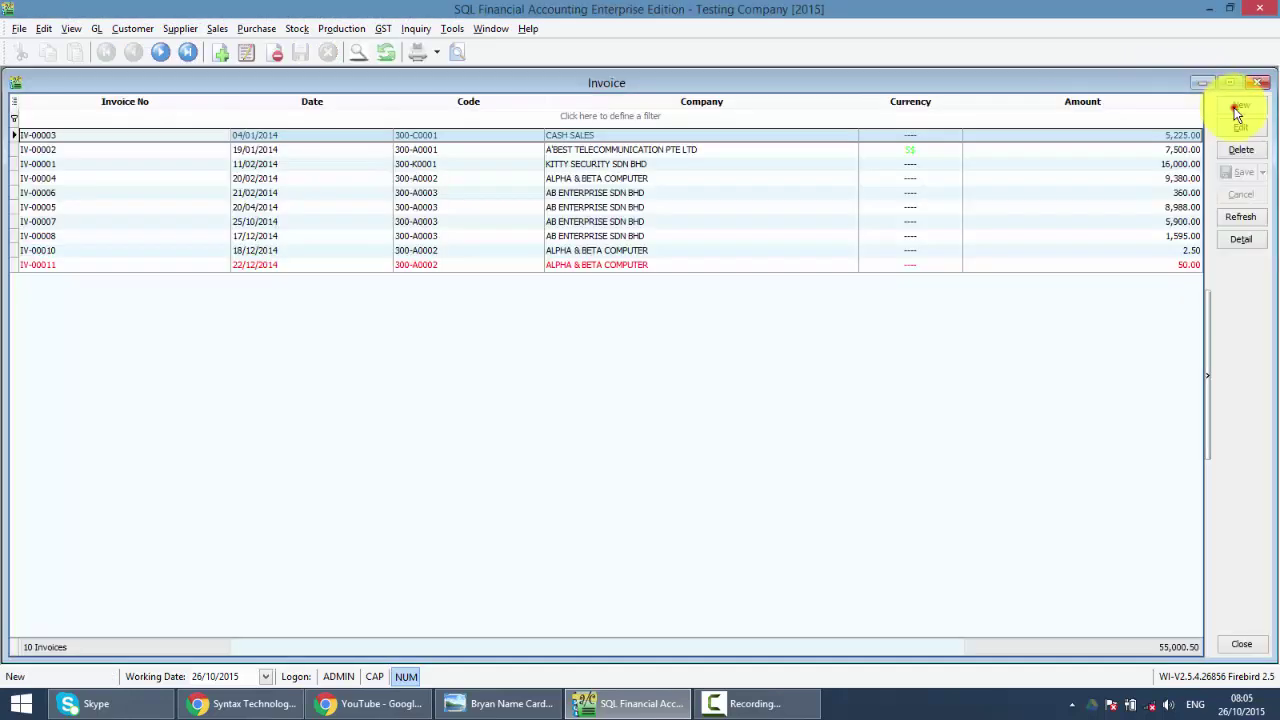
pyautogui.click(1238, 107)
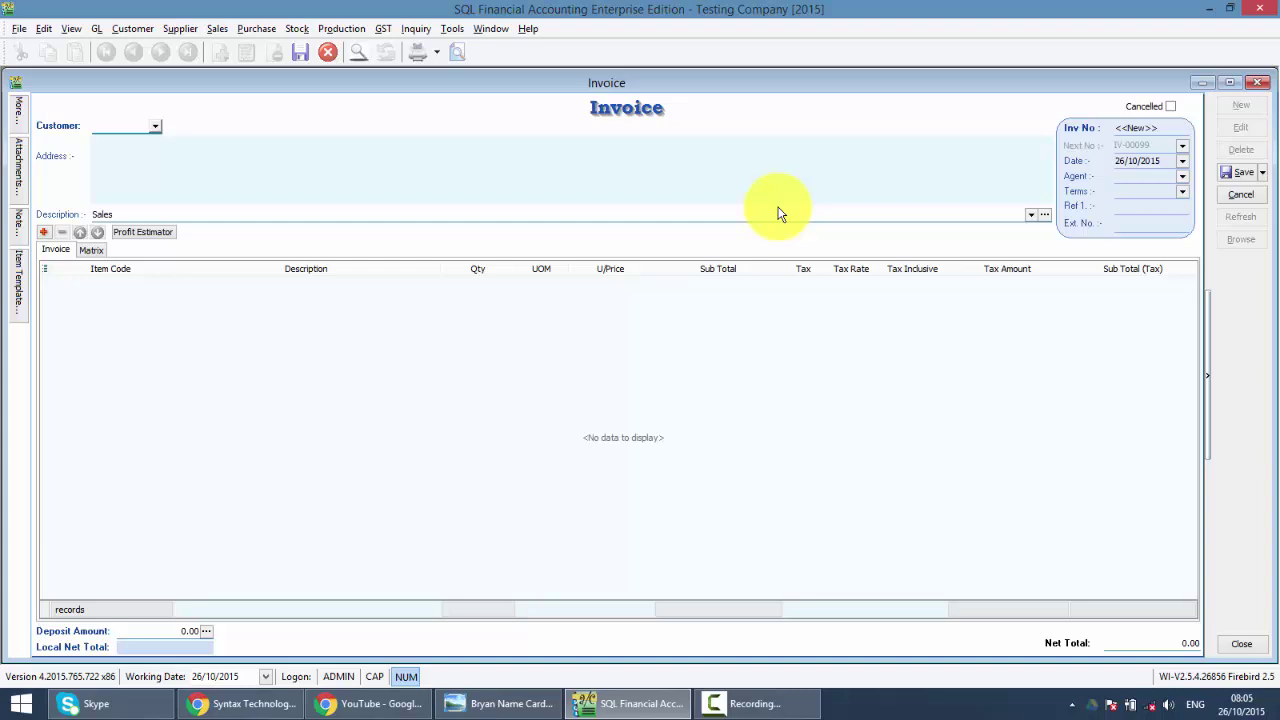
pyautogui.write('KI')
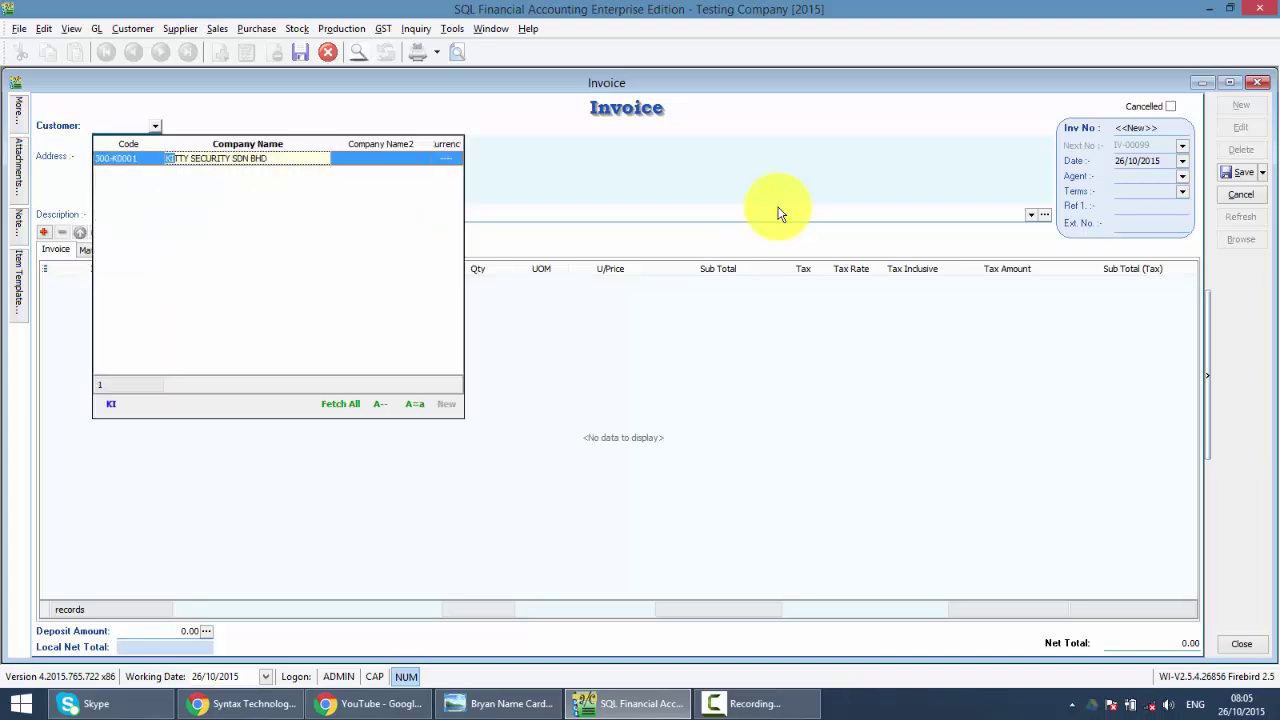
pyautogui.press('Return')
# Step: Add an invoice line for item M-PRE-120 MAXIS PREPAID-RM120, qty 1 at 120.00
pyautogui.click(50, 232)
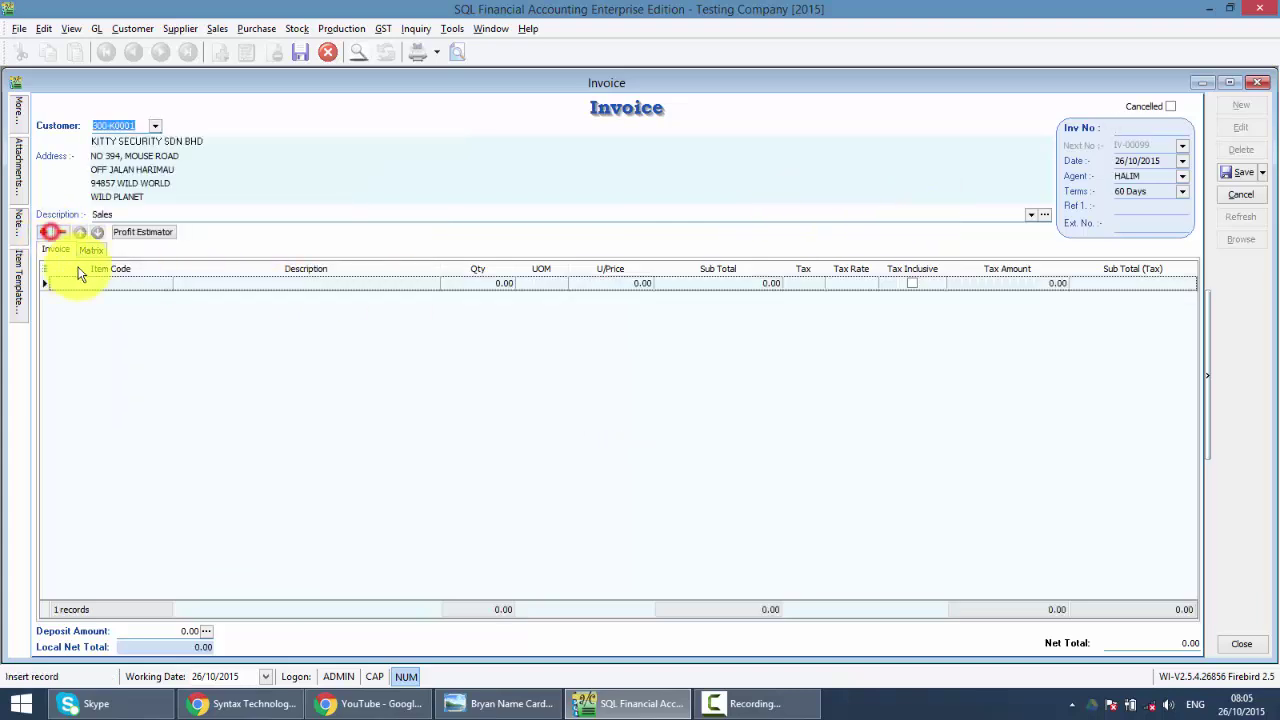
pyautogui.click(88, 278)
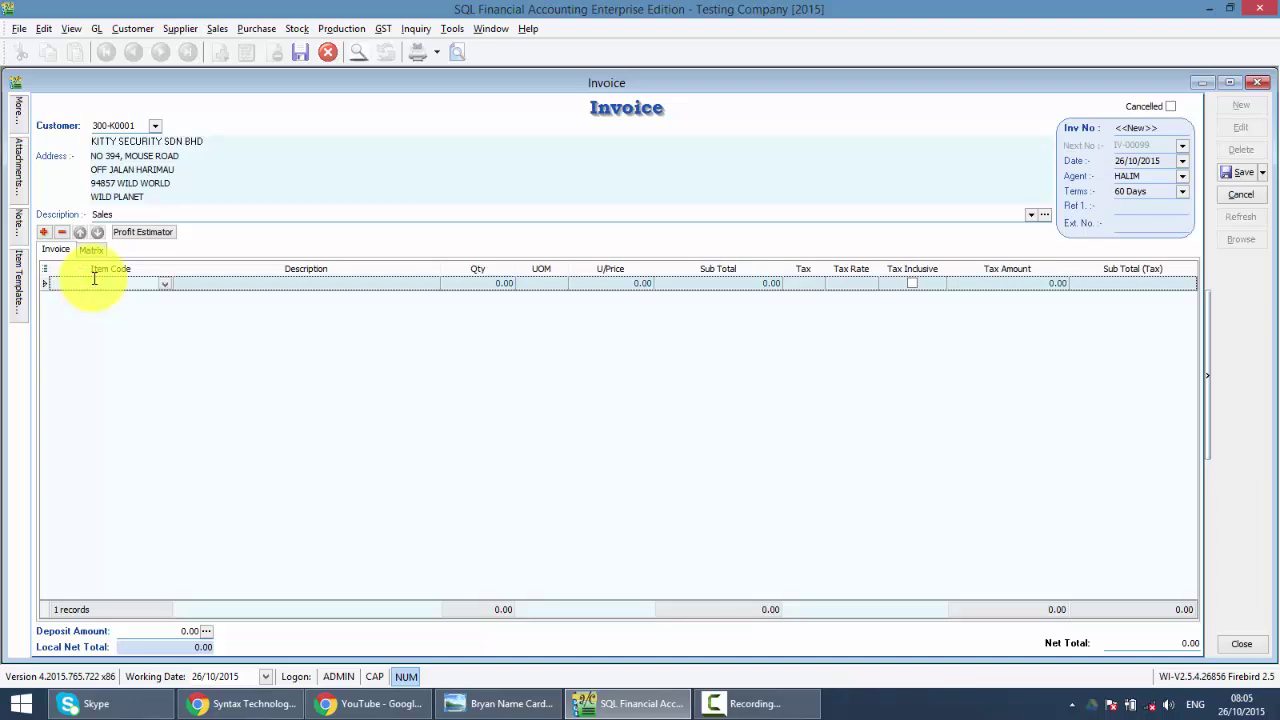
pyautogui.write('M-PRE-120')
pyautogui.press('Return')
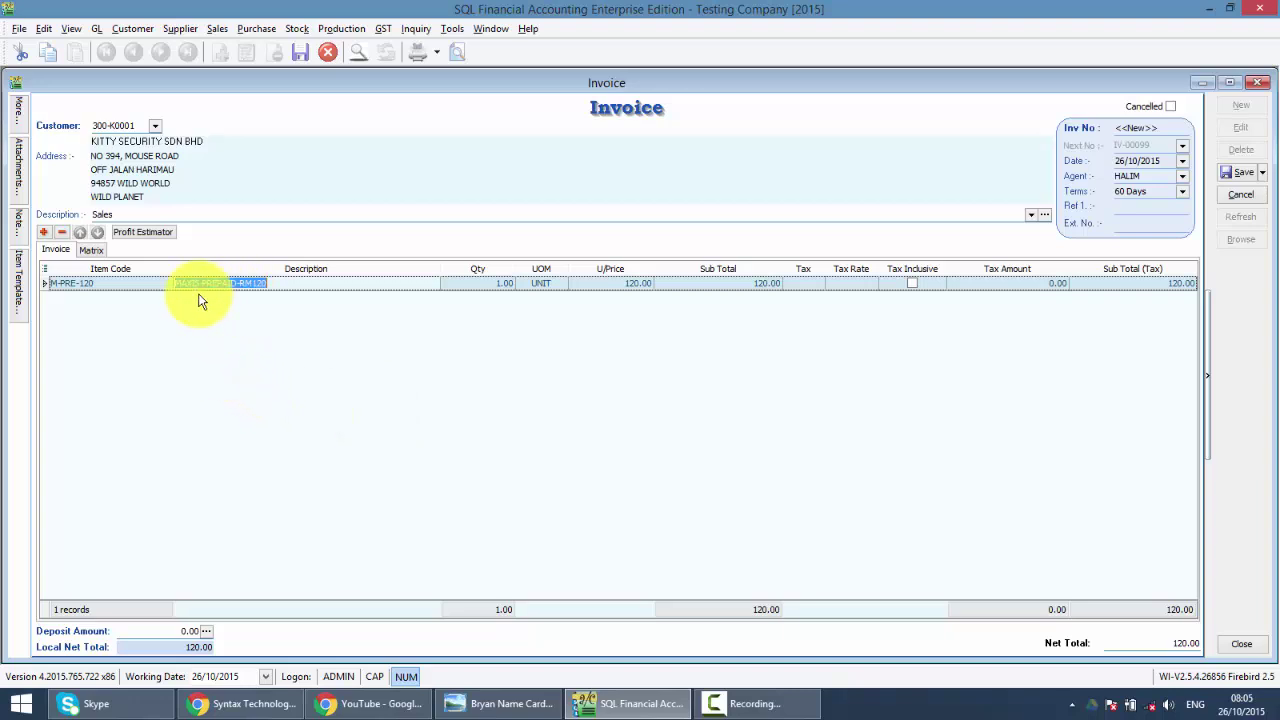
# Step: Add the Account column to the invoice grid, showing 500-2000 on the MAXIS PREPAID line
pyautogui.rightClick(395, 275)
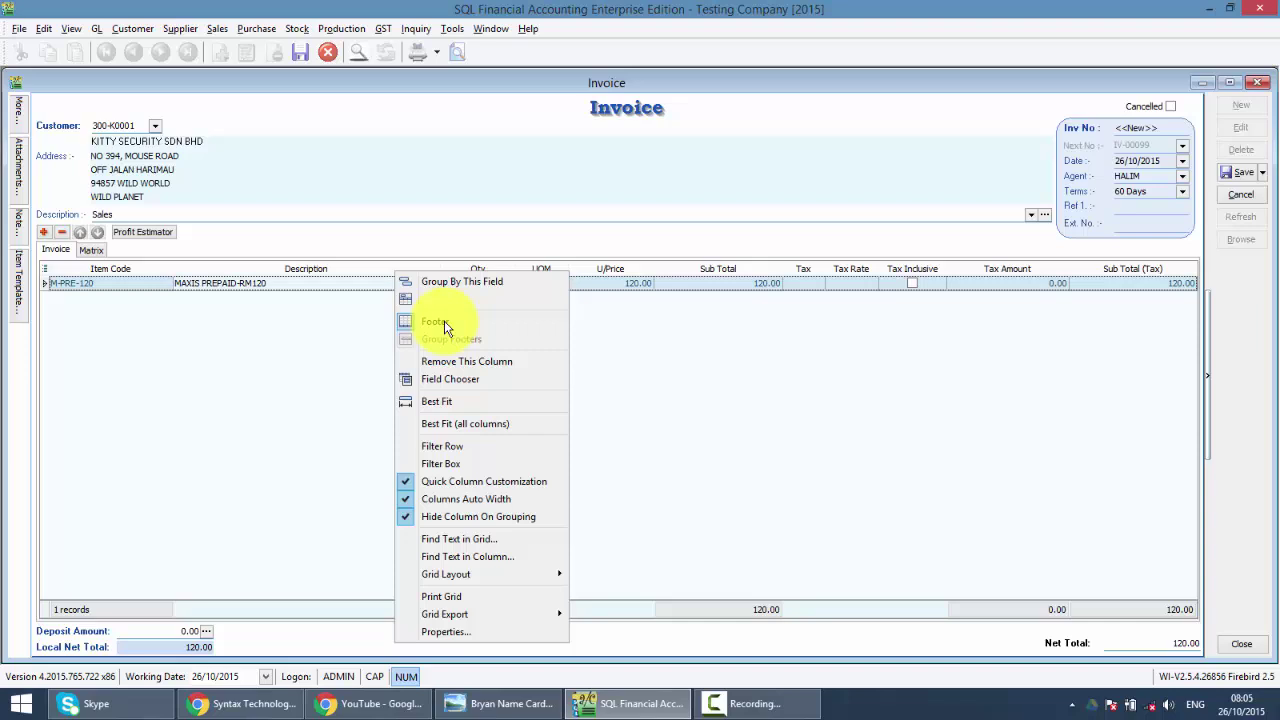
pyautogui.click(447, 382)
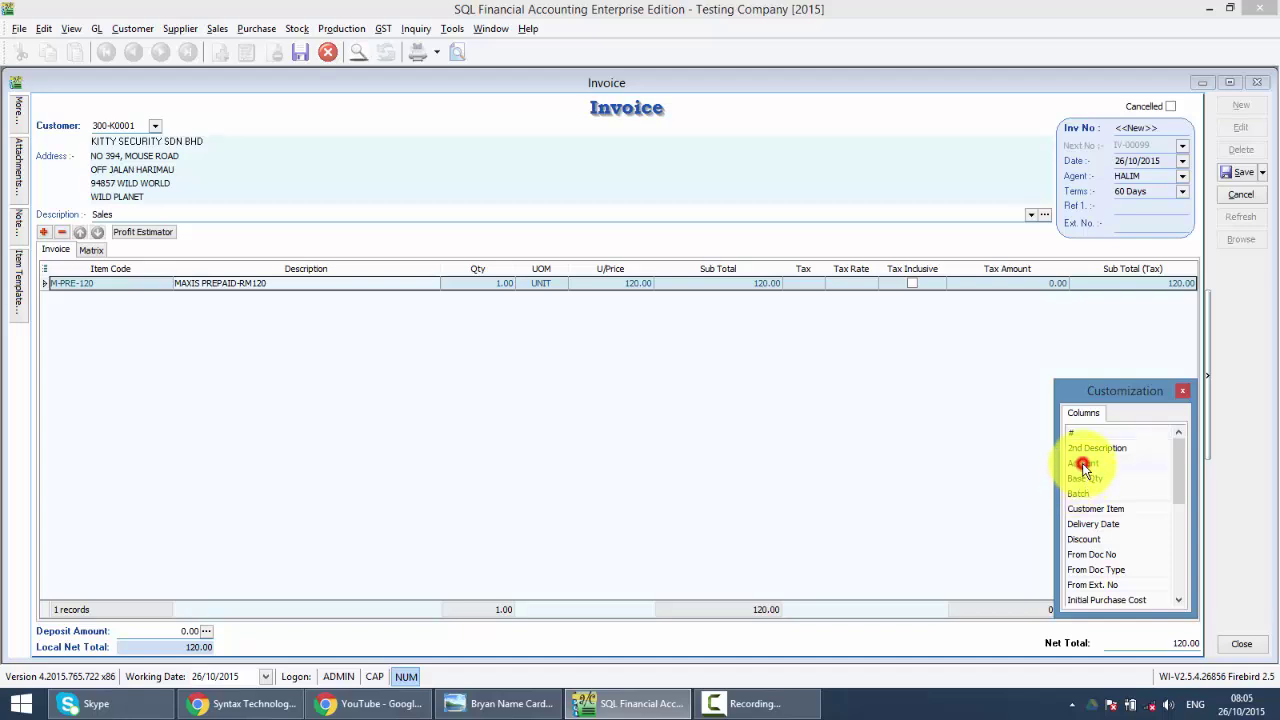
pyautogui.moveTo(1082, 463); pyautogui.dragTo(445, 289)
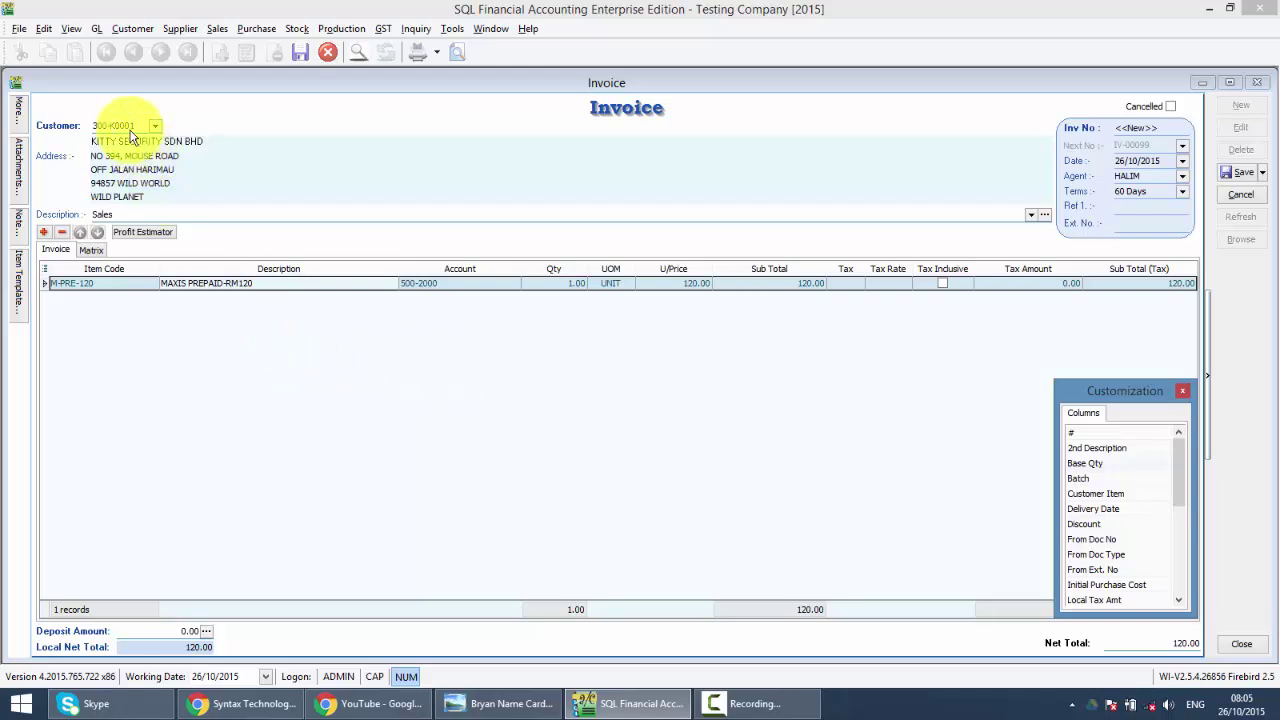
pyautogui.click(96, 29)
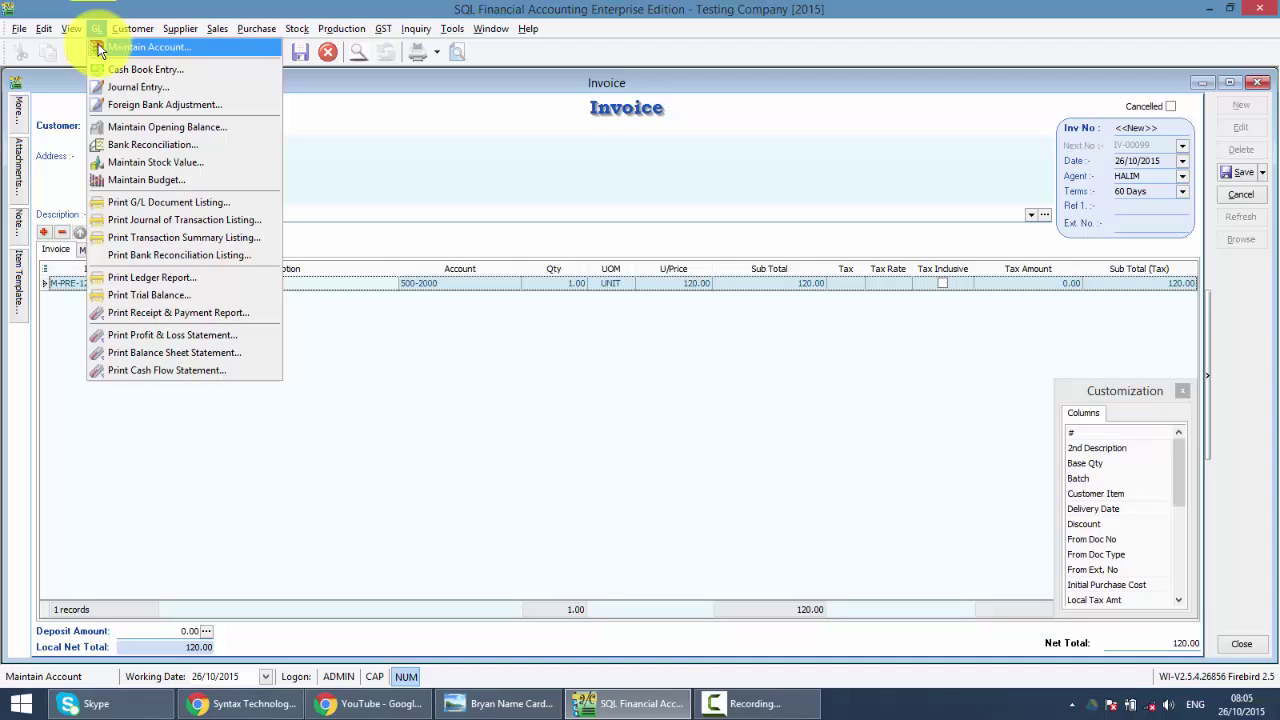
pyautogui.click(100, 47)
pyautogui.scroll(-13, 365, 355)
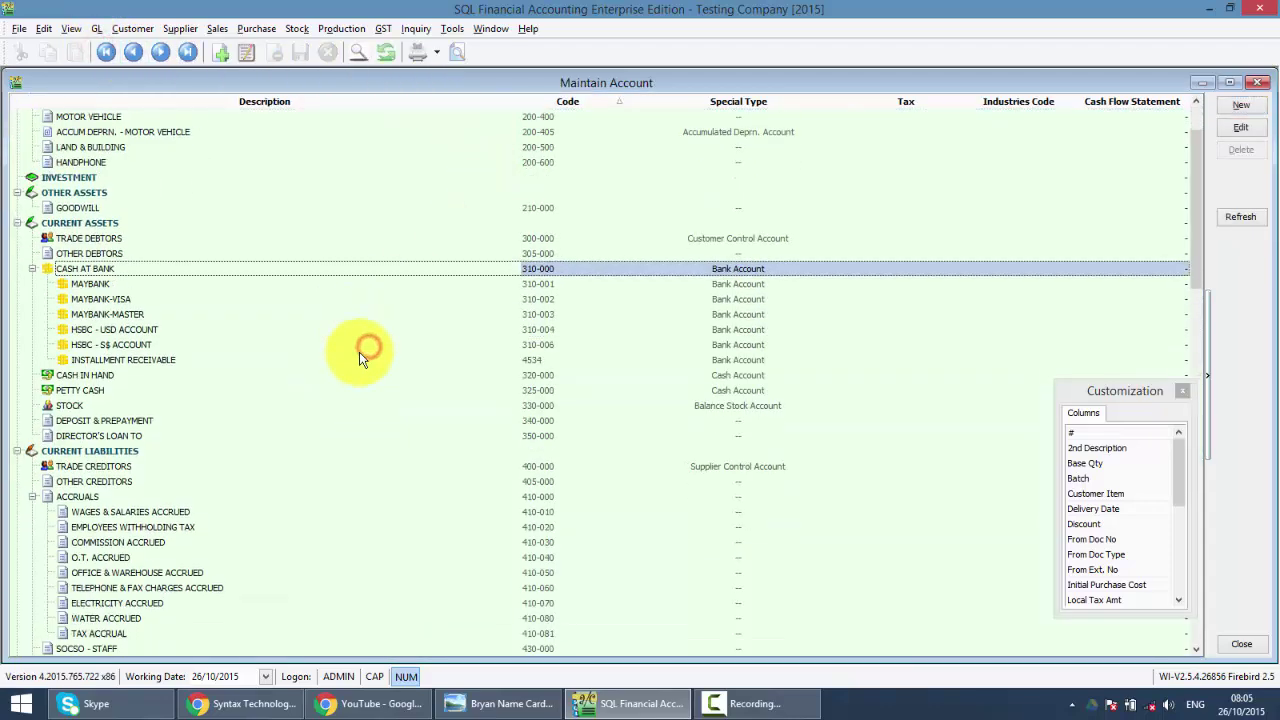
pyautogui.scroll(-3, 359, 368)
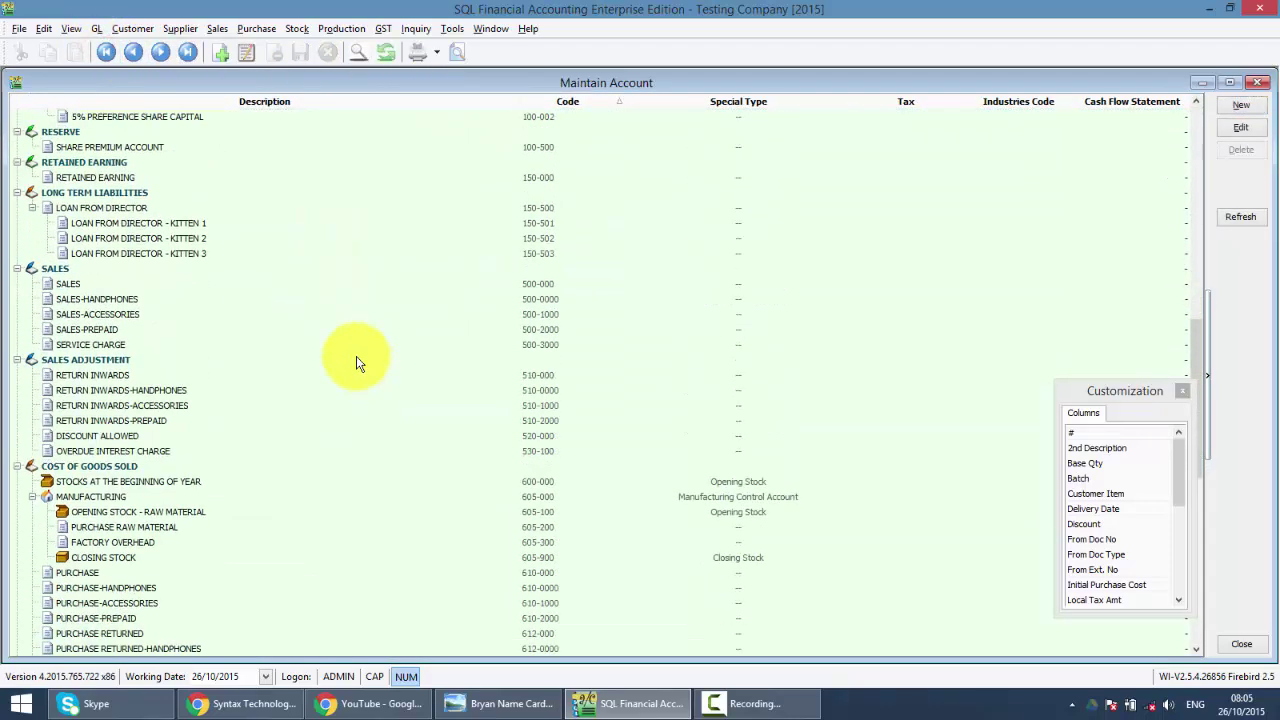
pyautogui.click(80, 285)
pyautogui.click(77, 302)
pyautogui.click(72, 314)
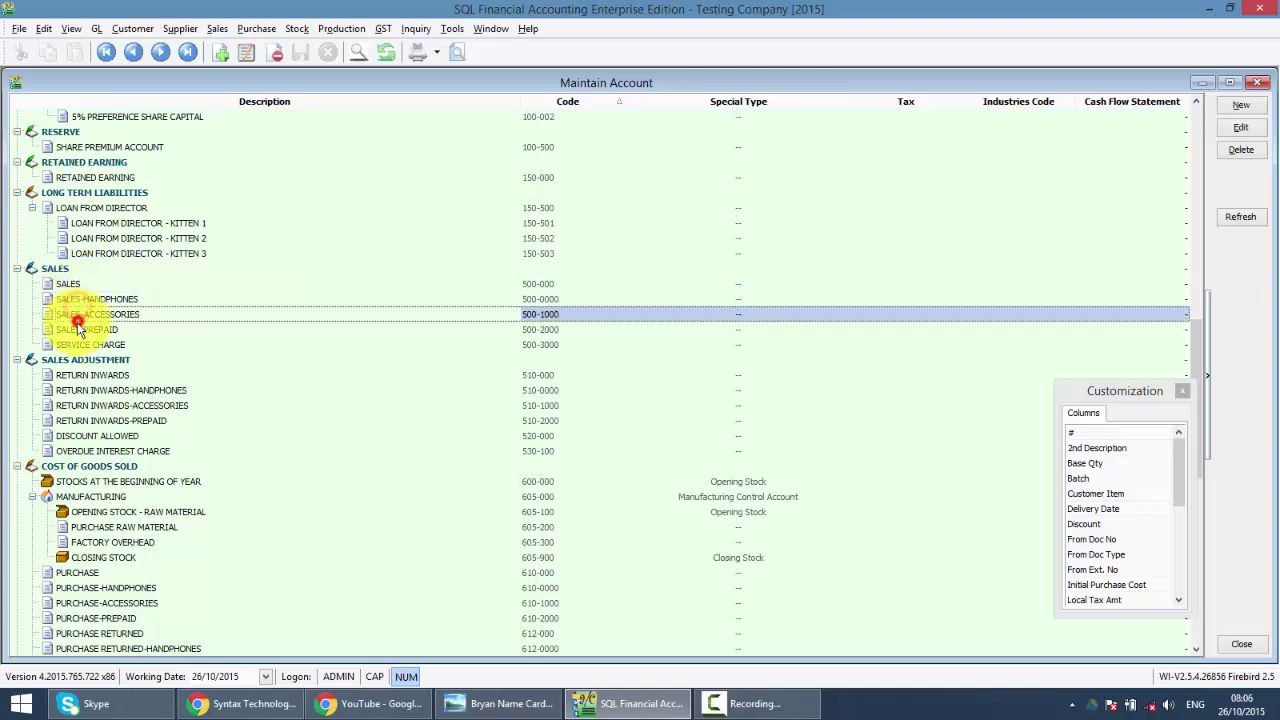
pyautogui.click(68, 343)
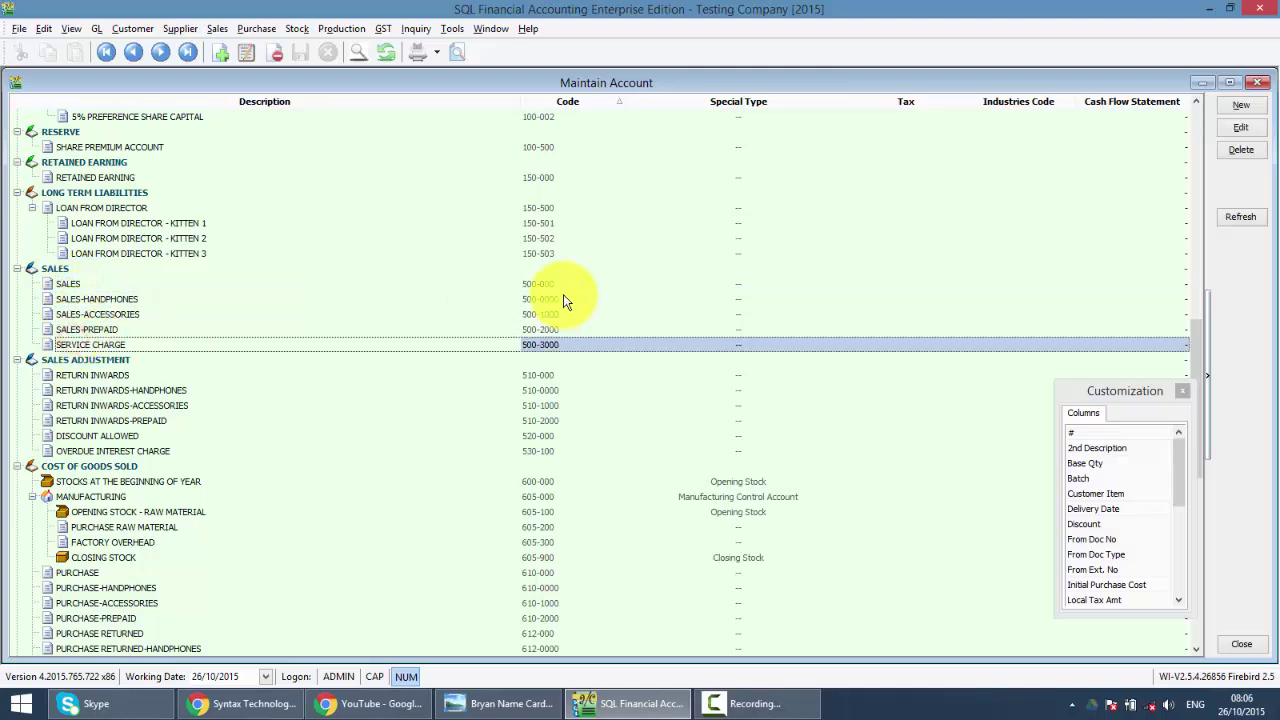
pyautogui.click(1259, 82)
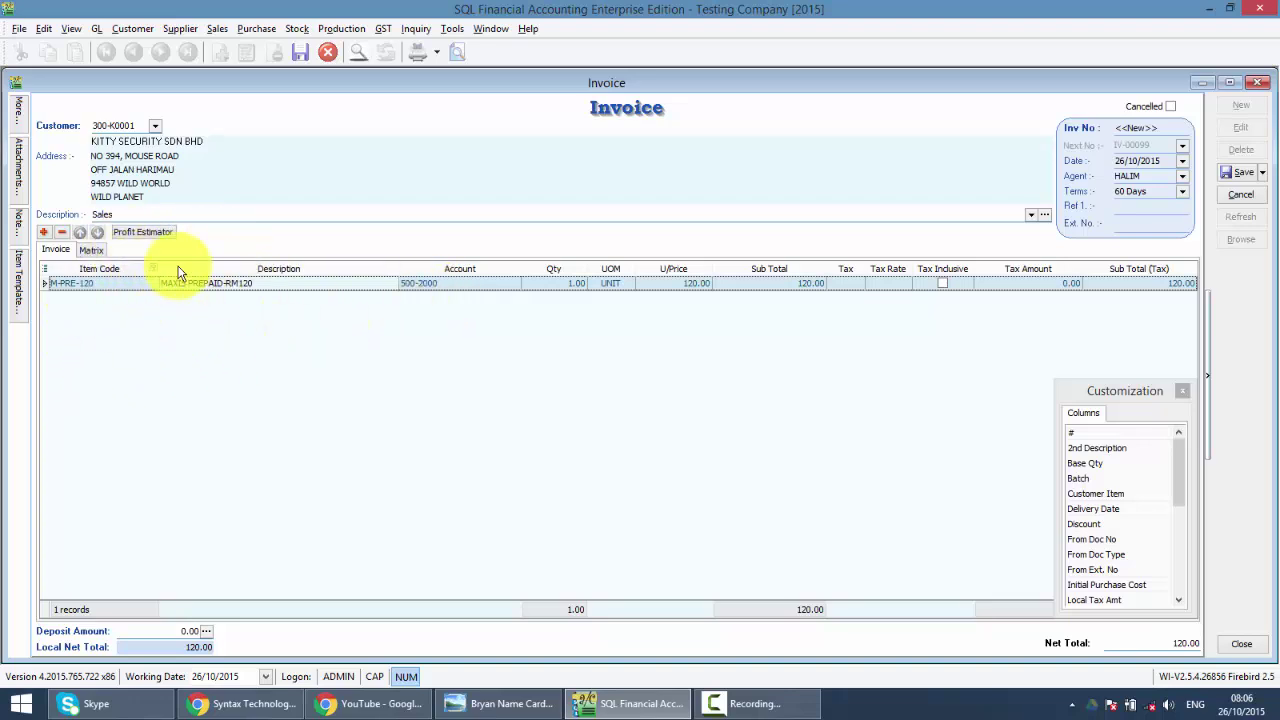
# Step: Filter stock items by description 'MAX' and open M-PRE-120, whose item group is PRE
pyautogui.click(303, 28)
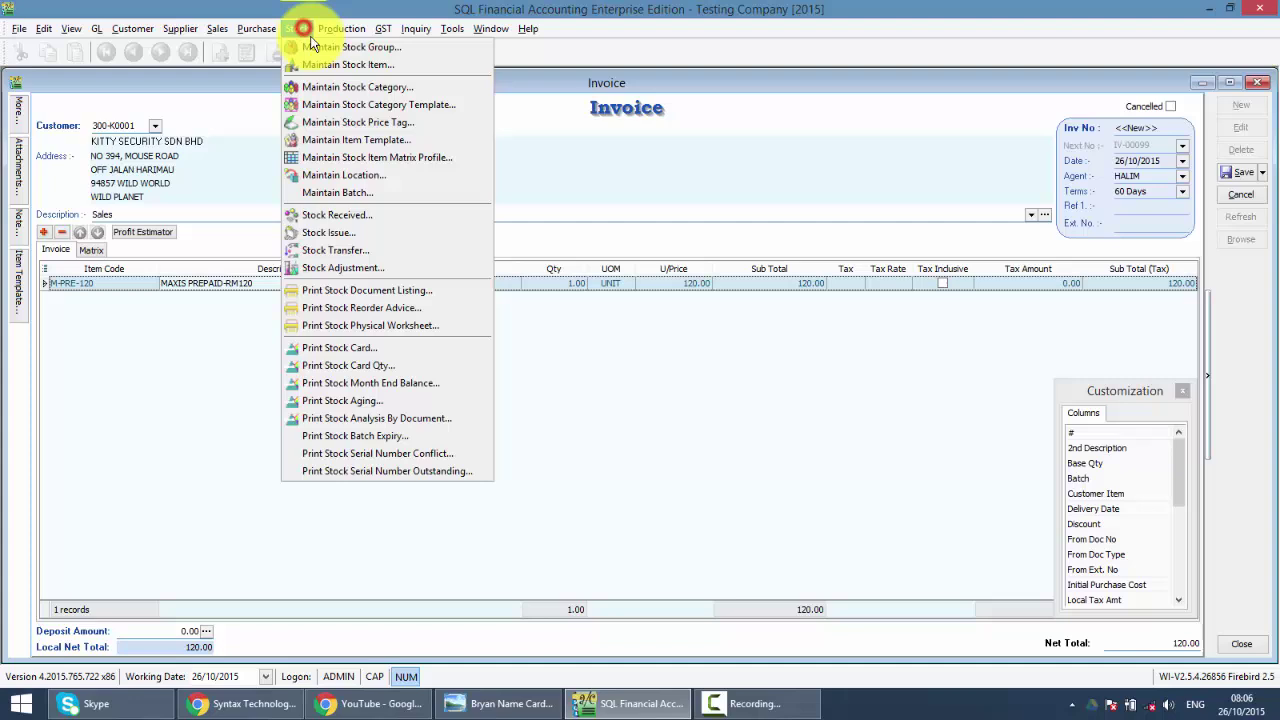
pyautogui.click(320, 64)
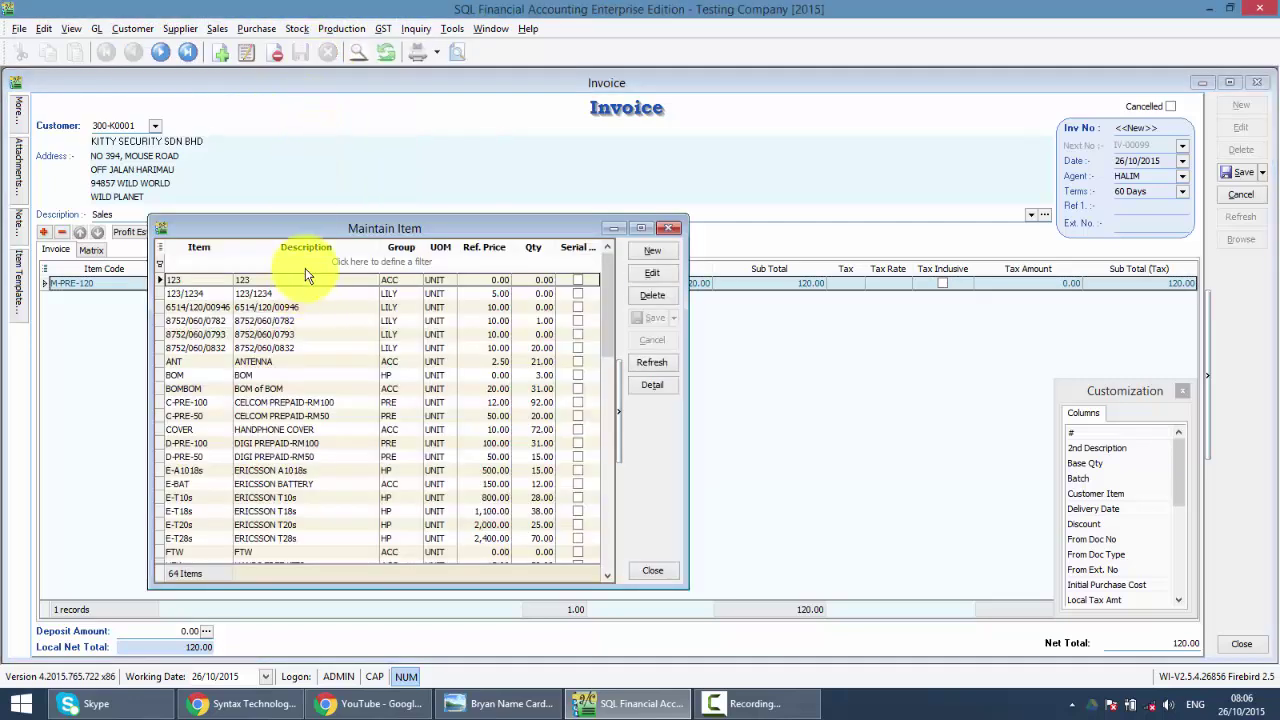
pyautogui.click(307, 262)
pyautogui.write('MAXI%')
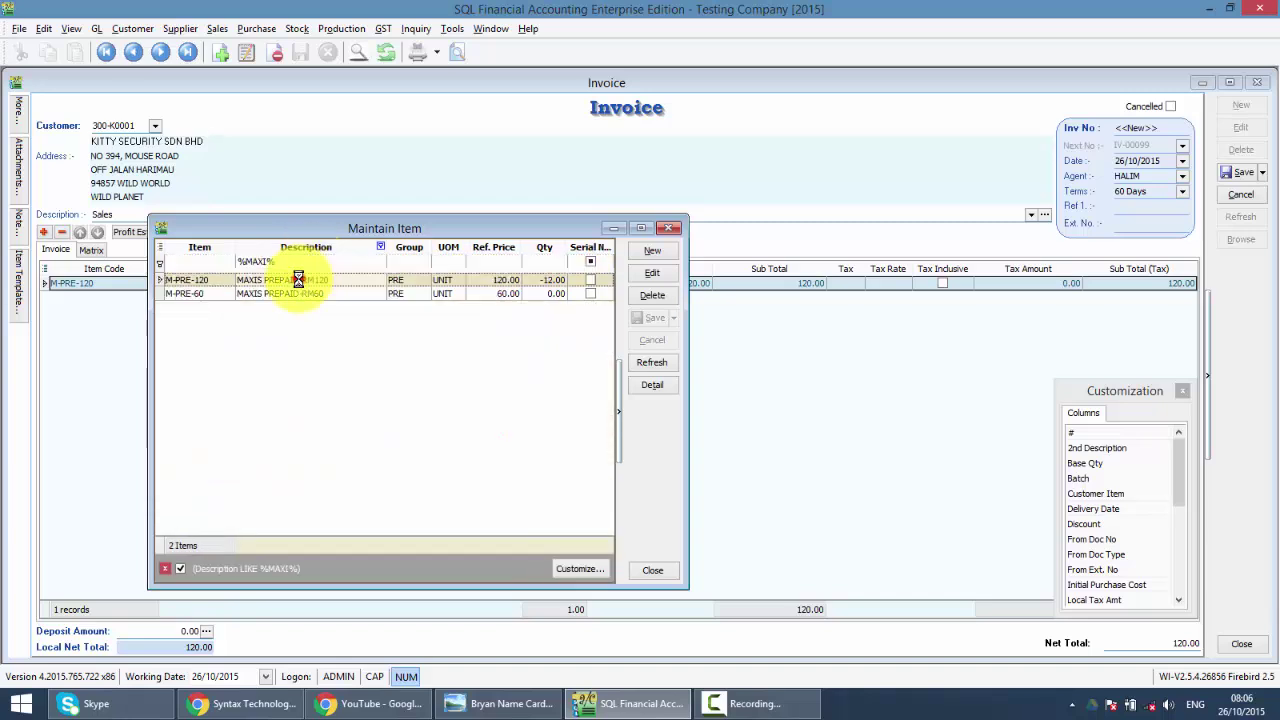
pyautogui.doubleClick(300, 279)
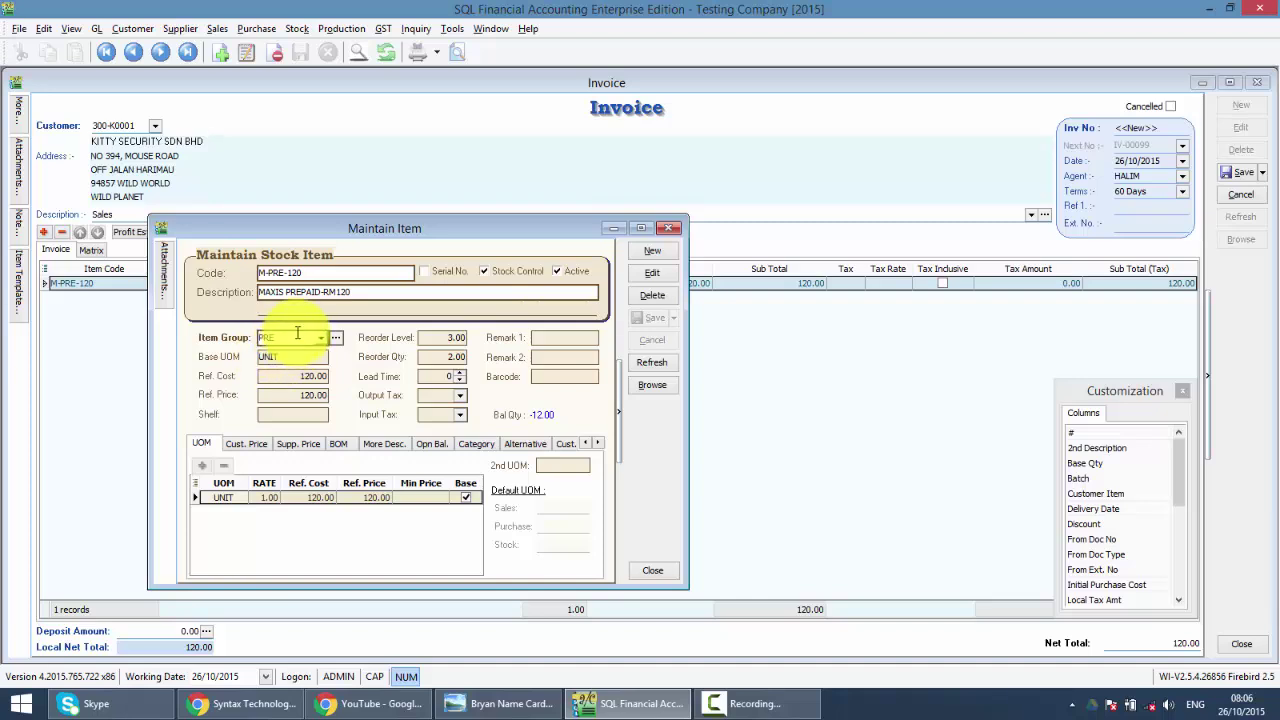
# Step: Open the PRE stock group to see sales code 500-2000 and purchase code 610-2000
pyautogui.click(297, 30)
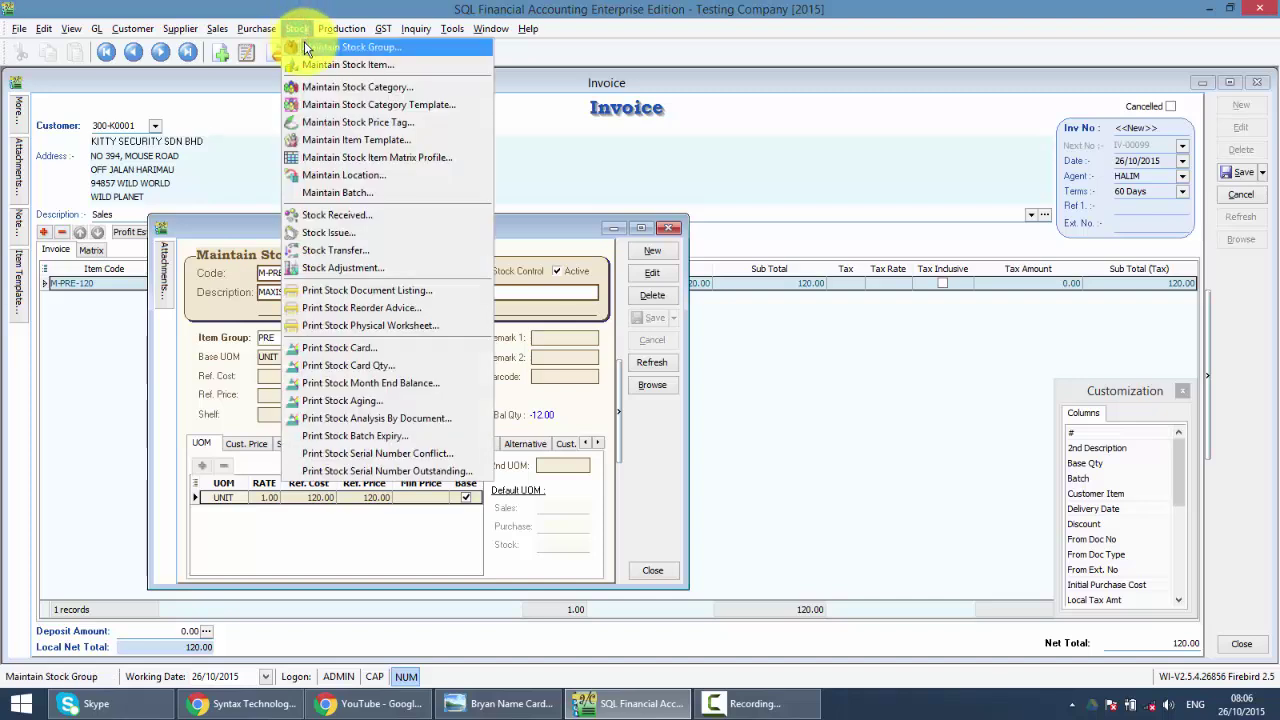
pyautogui.click(306, 46)
pyautogui.moveTo(323, 144); pyautogui.dragTo(654, 151)
pyautogui.click(463, 258)
pyautogui.doubleClick(463, 258)
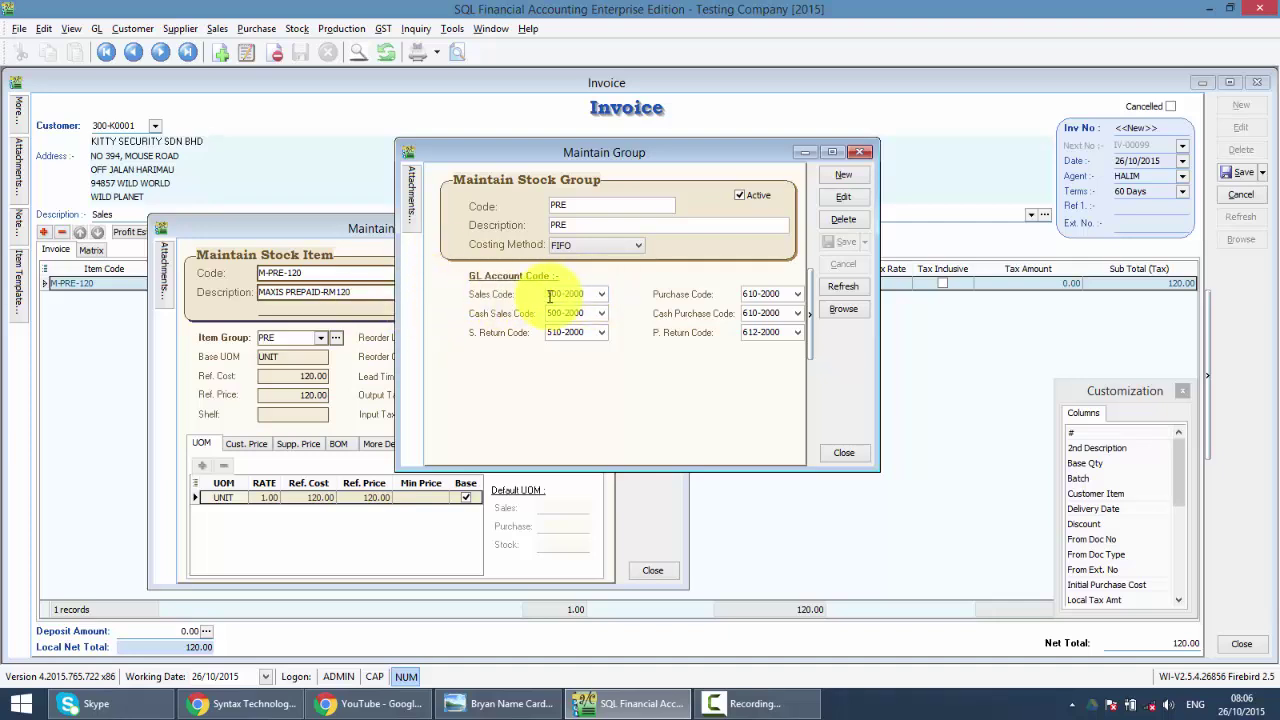
# Step: Add a second invoice line for ANT ANTENNA at 2.50 on account 500-1000, totalling 122.50
pyautogui.click(357, 136)
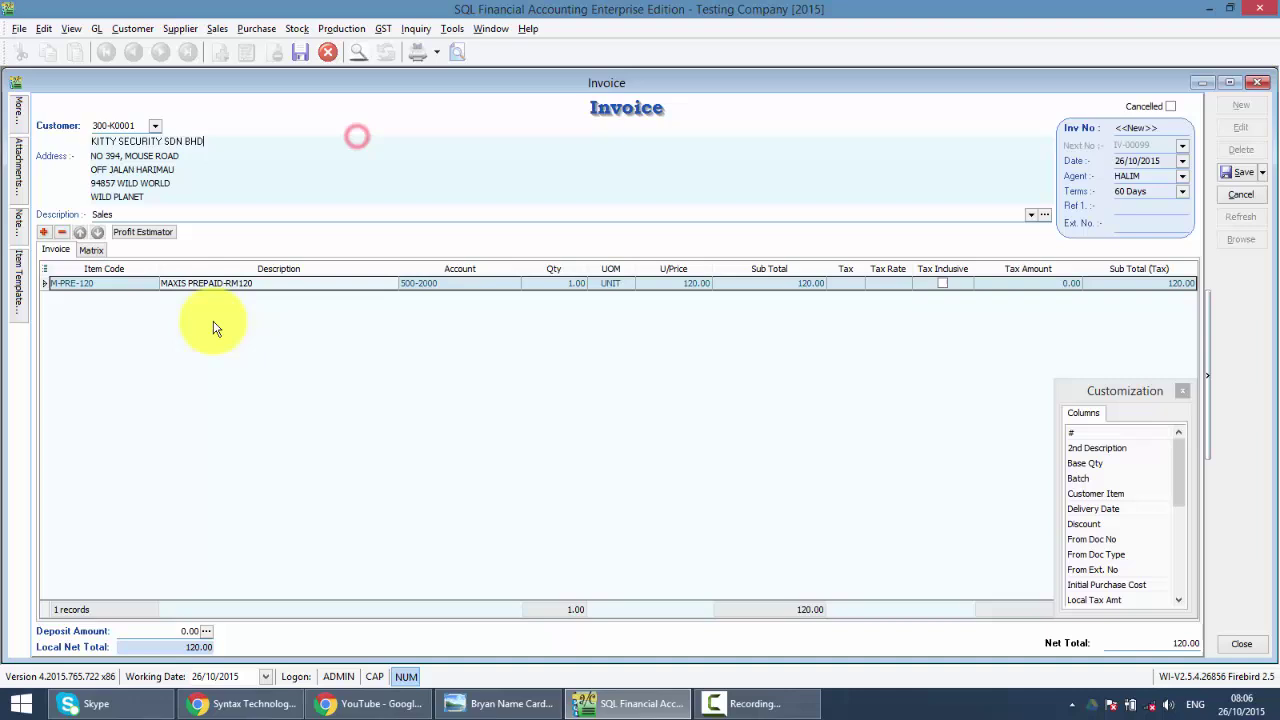
pyautogui.click(1184, 393)
pyautogui.click(43, 231)
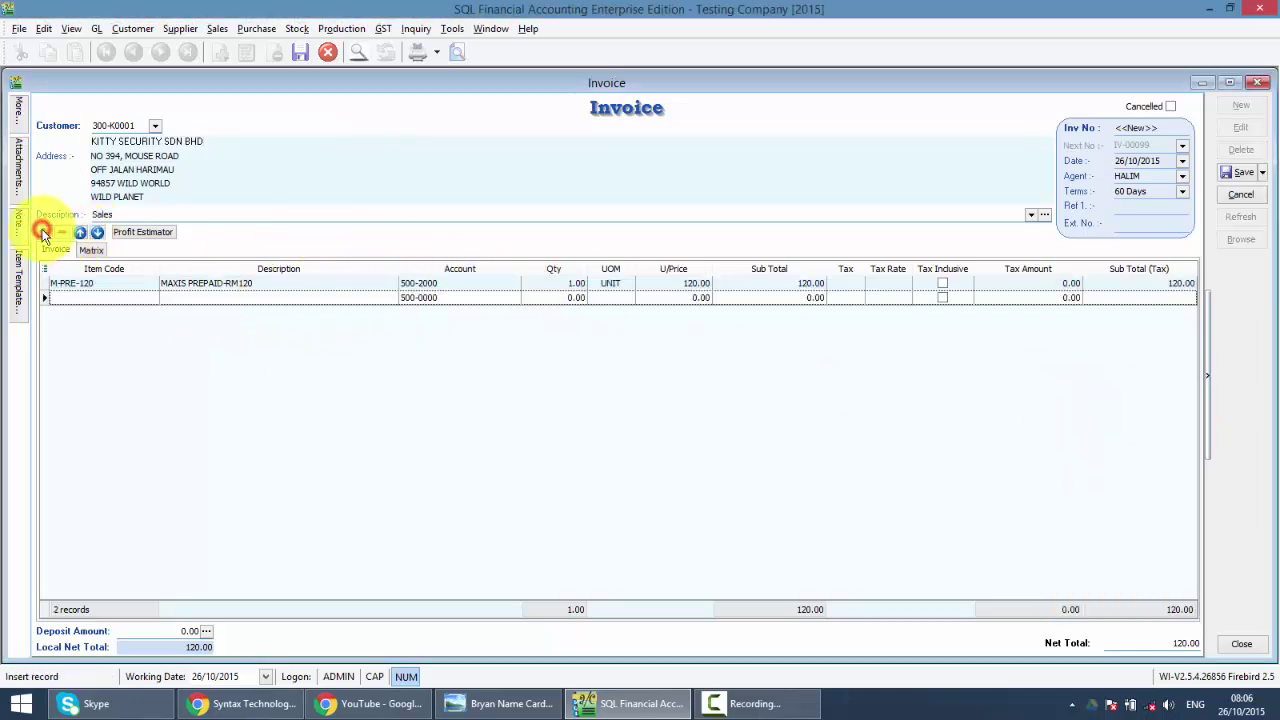
pyautogui.click(83, 303)
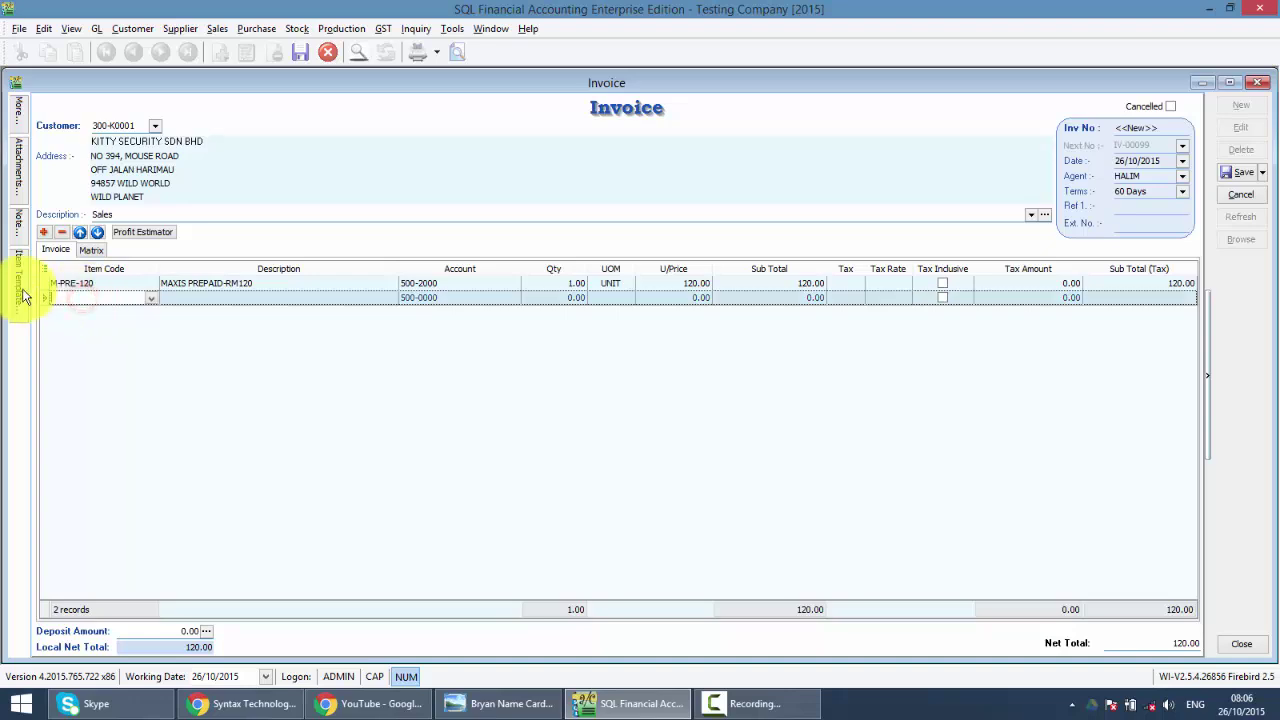
pyautogui.write('A')
pyautogui.moveTo(20, 294)
pyautogui.press('Return')
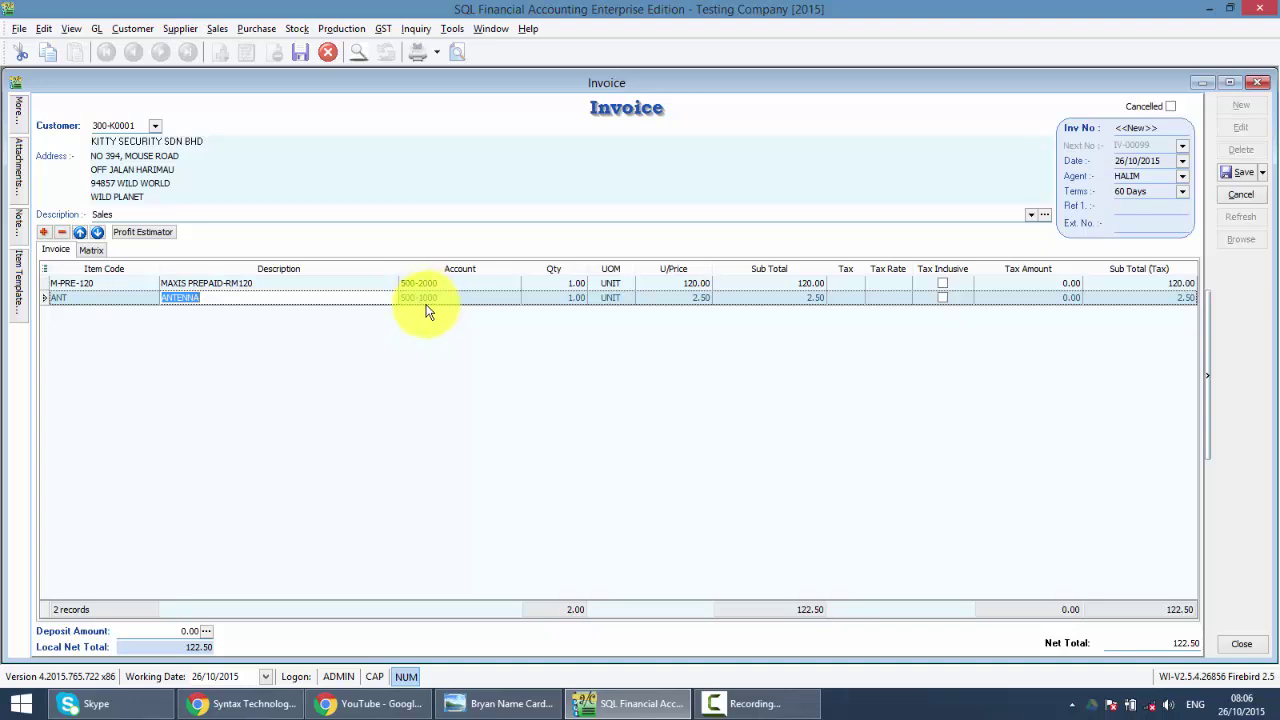
# Step: Filter stock items for 'ANT' and open the ANTENNA record, which belongs to group ACC
pyautogui.click(296, 28)
pyautogui.click(307, 64)
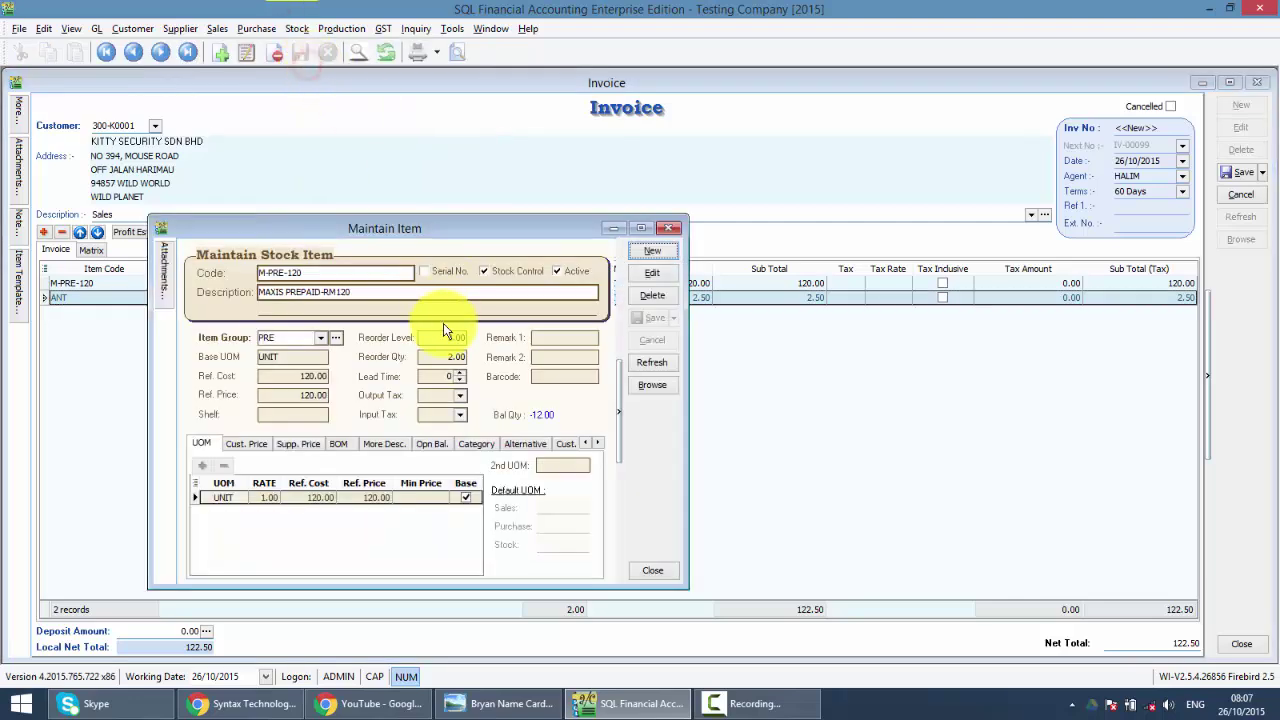
pyautogui.click(651, 384)
pyautogui.click(296, 258)
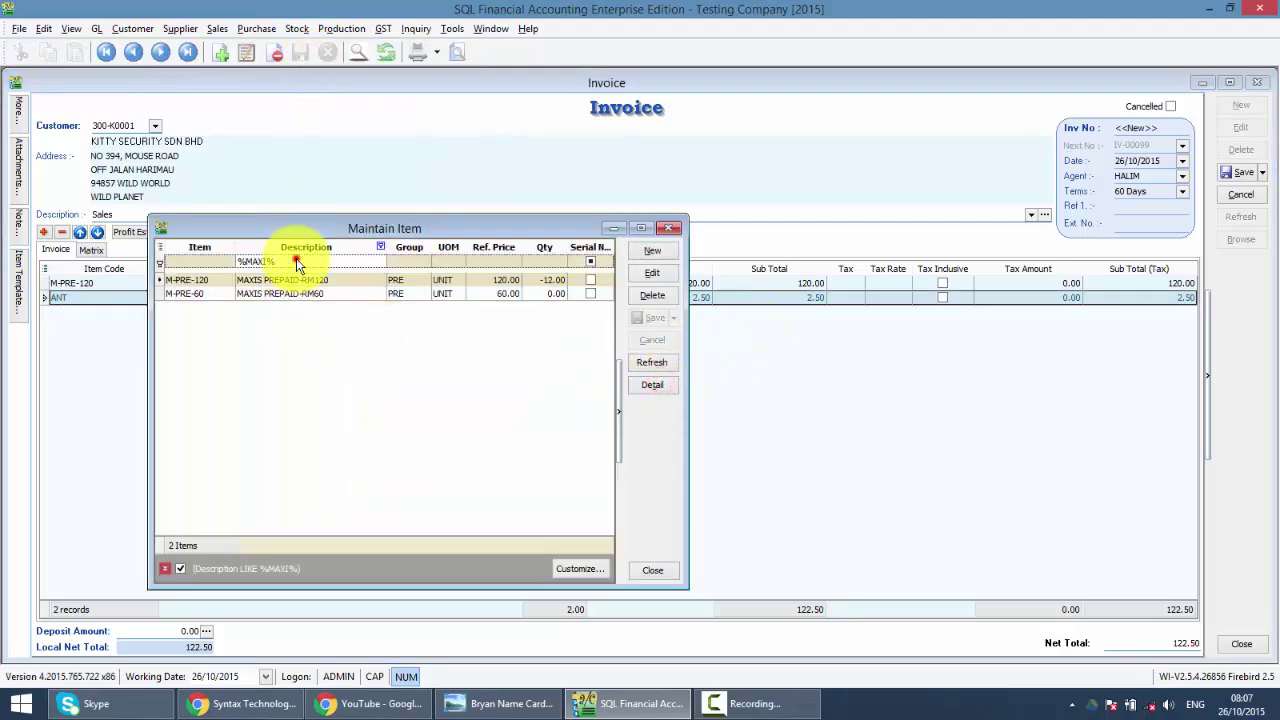
pyautogui.write('ANT')
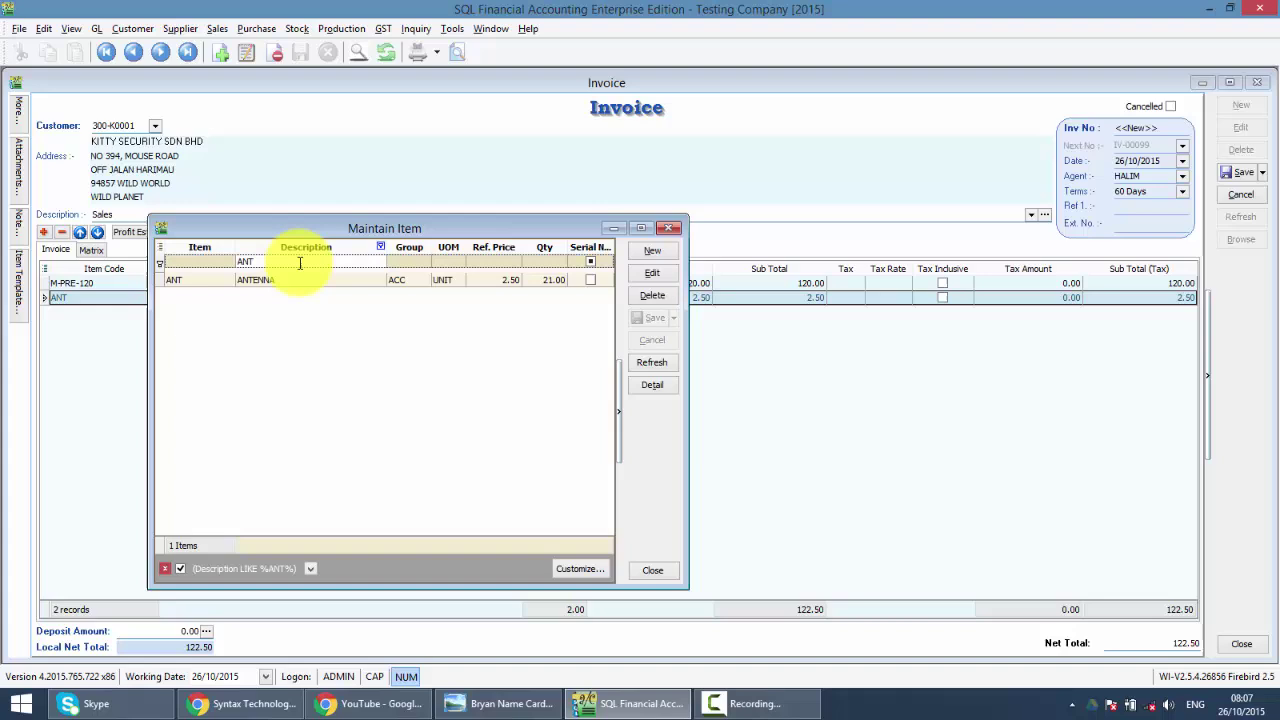
pyautogui.doubleClick(297, 281)
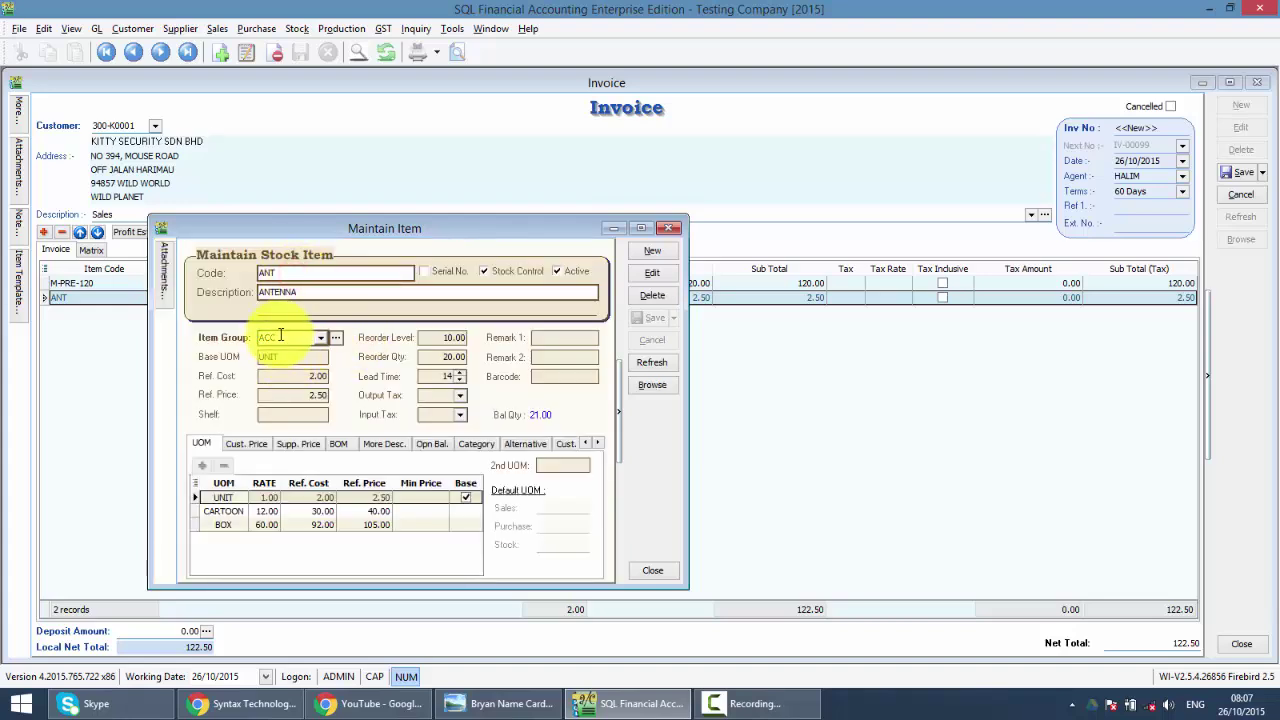
pyautogui.click(297, 28)
# Step: Check the ACC (ACCESSORIES) stock group's sales code 500-1000, then return to the invoice
pyautogui.click(312, 42)
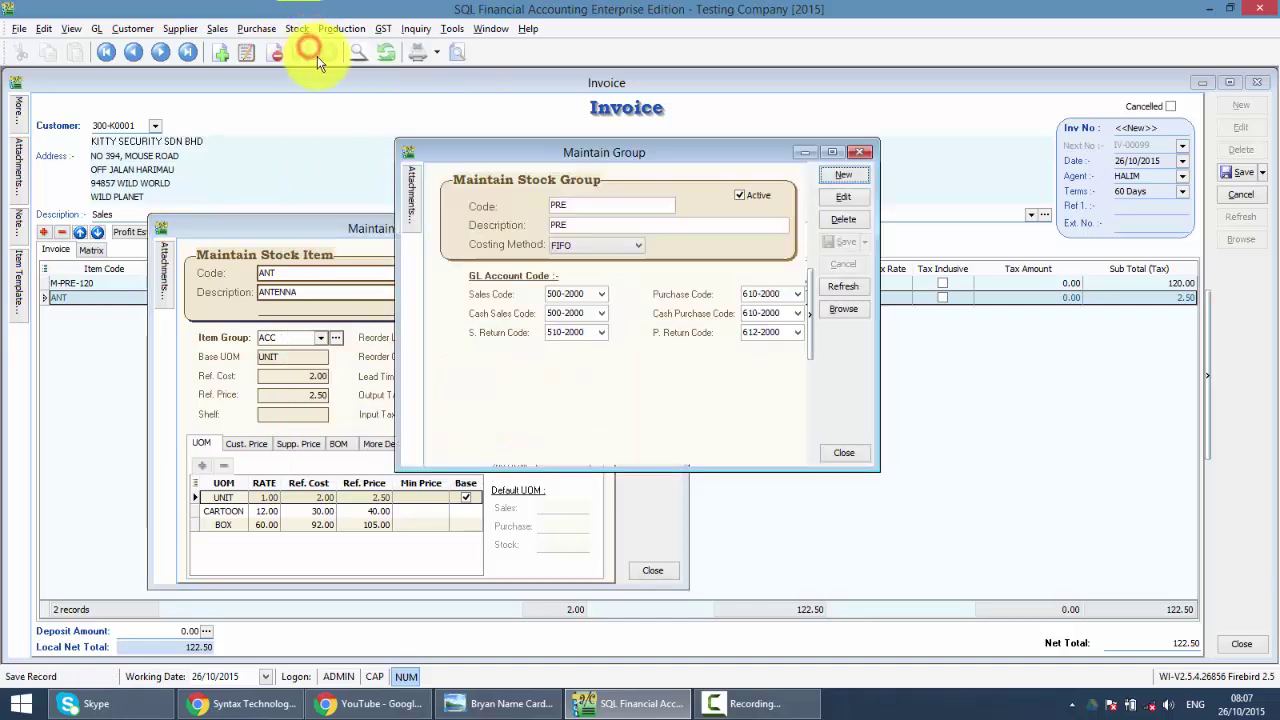
pyautogui.click(836, 309)
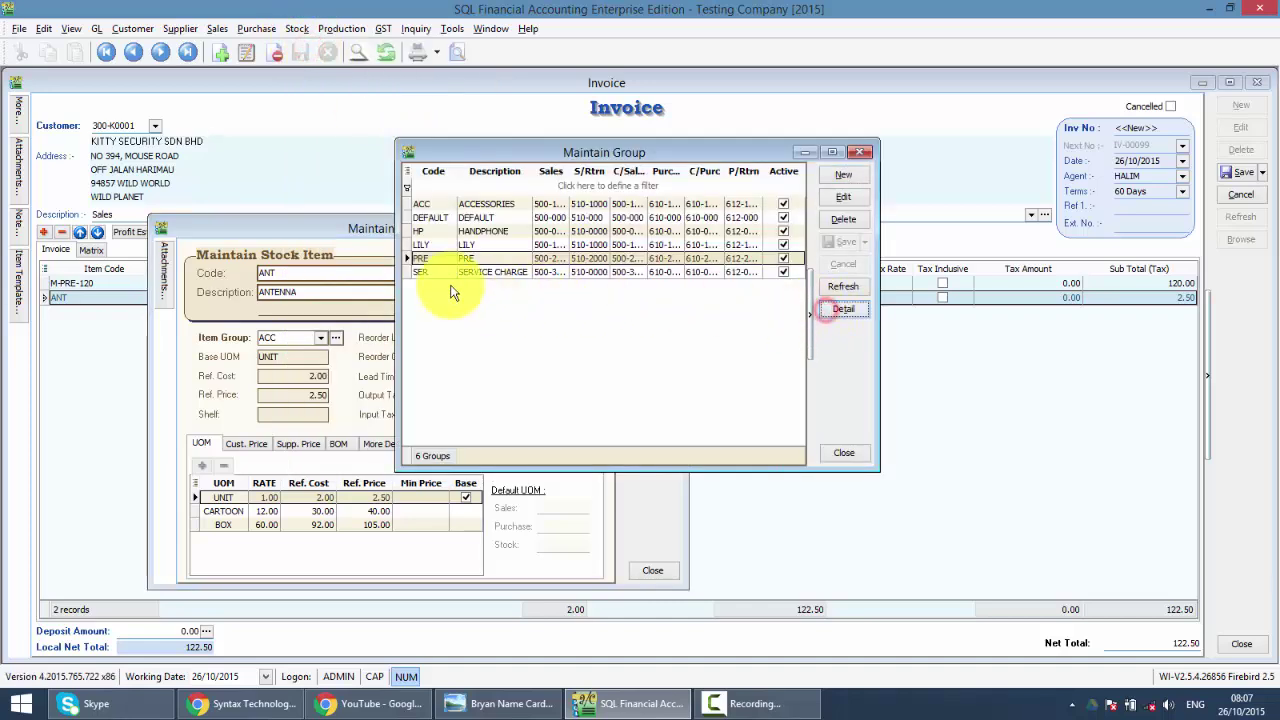
pyautogui.doubleClick(479, 205)
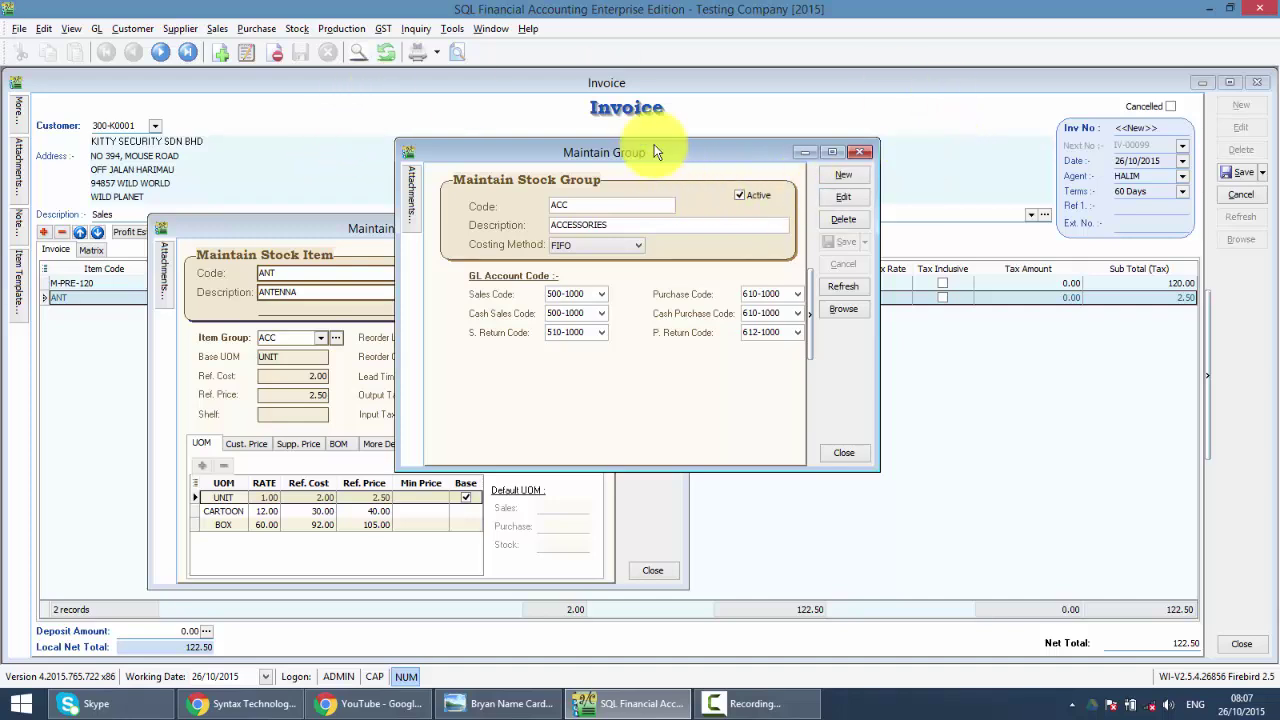
pyautogui.click(284, 120)
# Step: Add a third invoice line described 'TRAINING', defaulting to sales account 500-0000
pyautogui.click(43, 231)
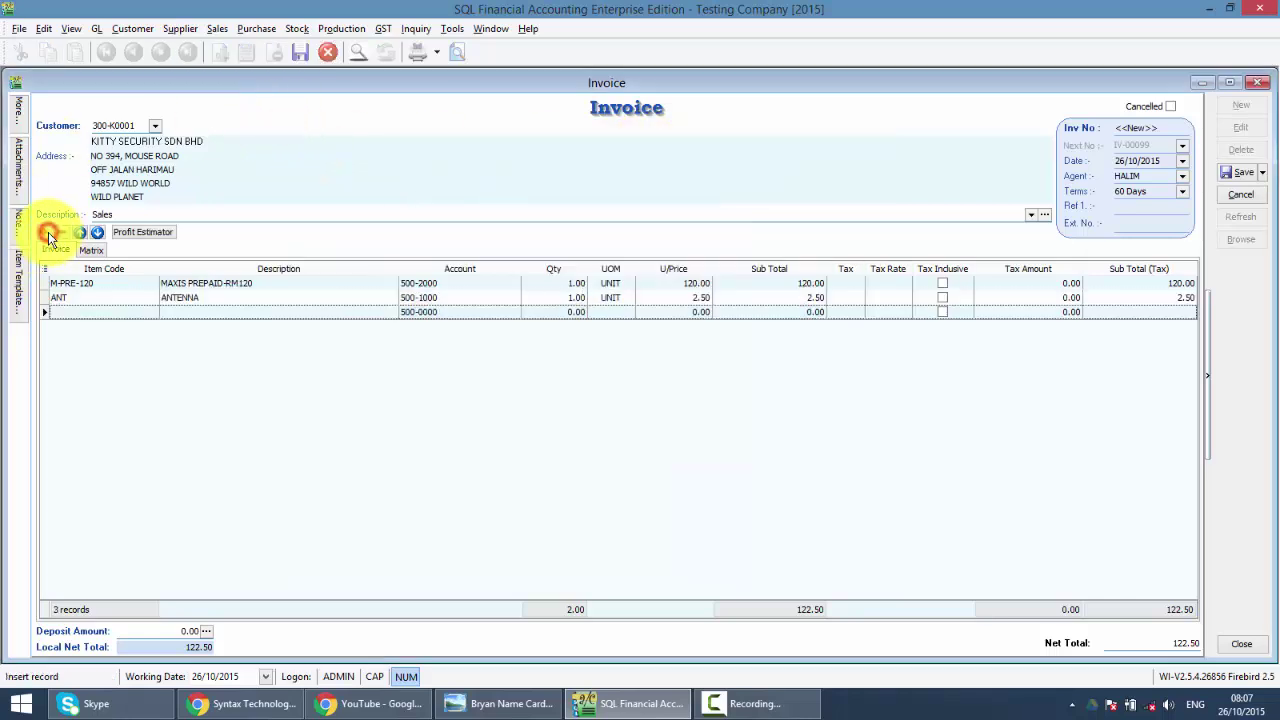
pyautogui.click(204, 316)
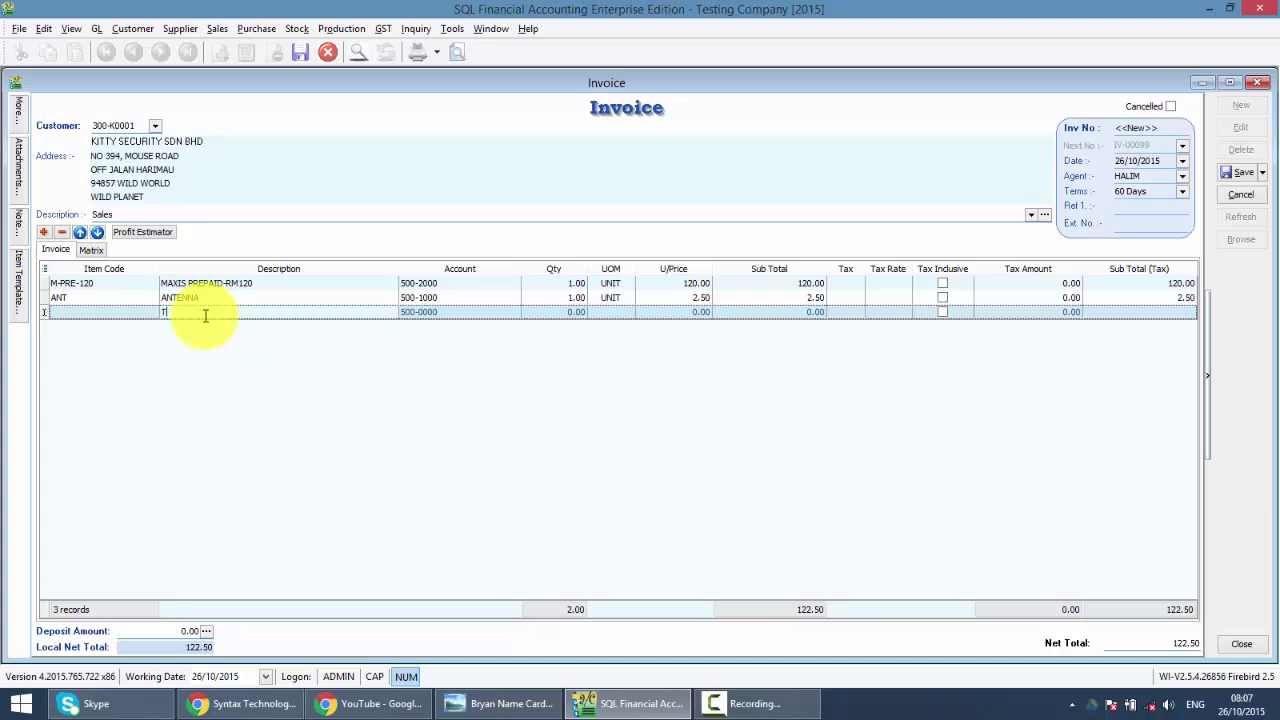
pyautogui.write('TRAINING')
pyautogui.press('Tab')
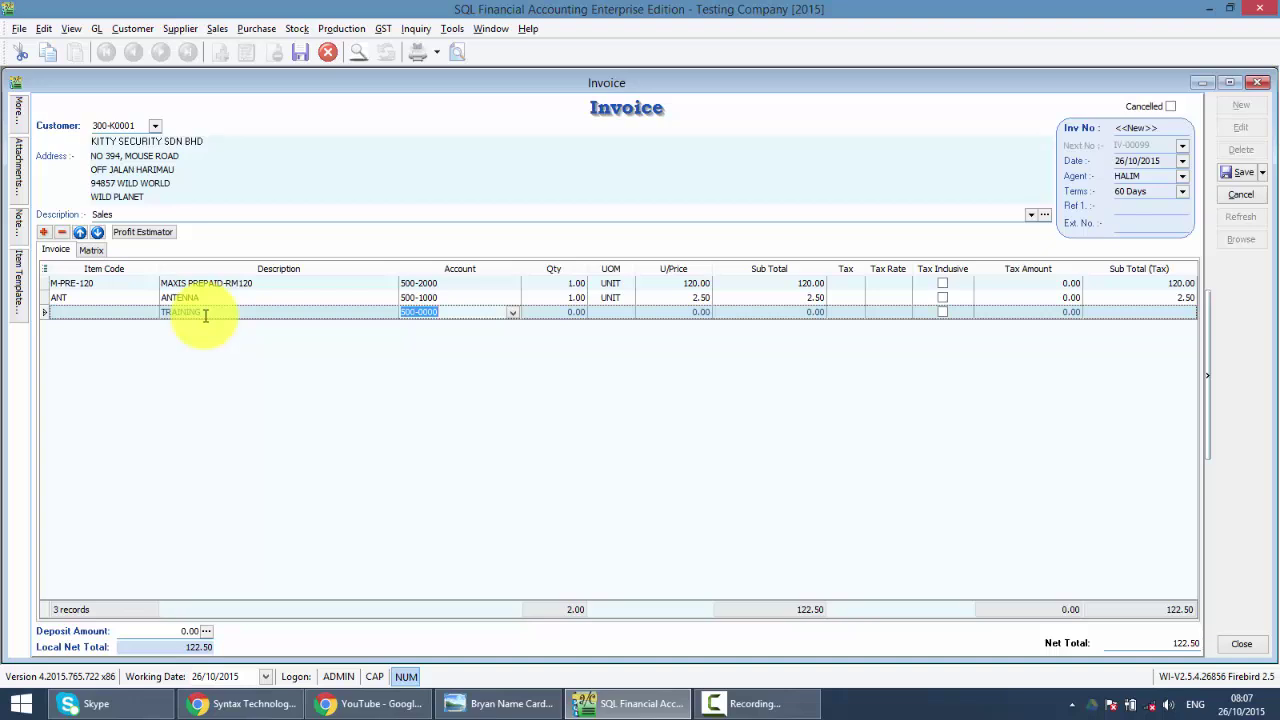
pyautogui.click(480, 386)
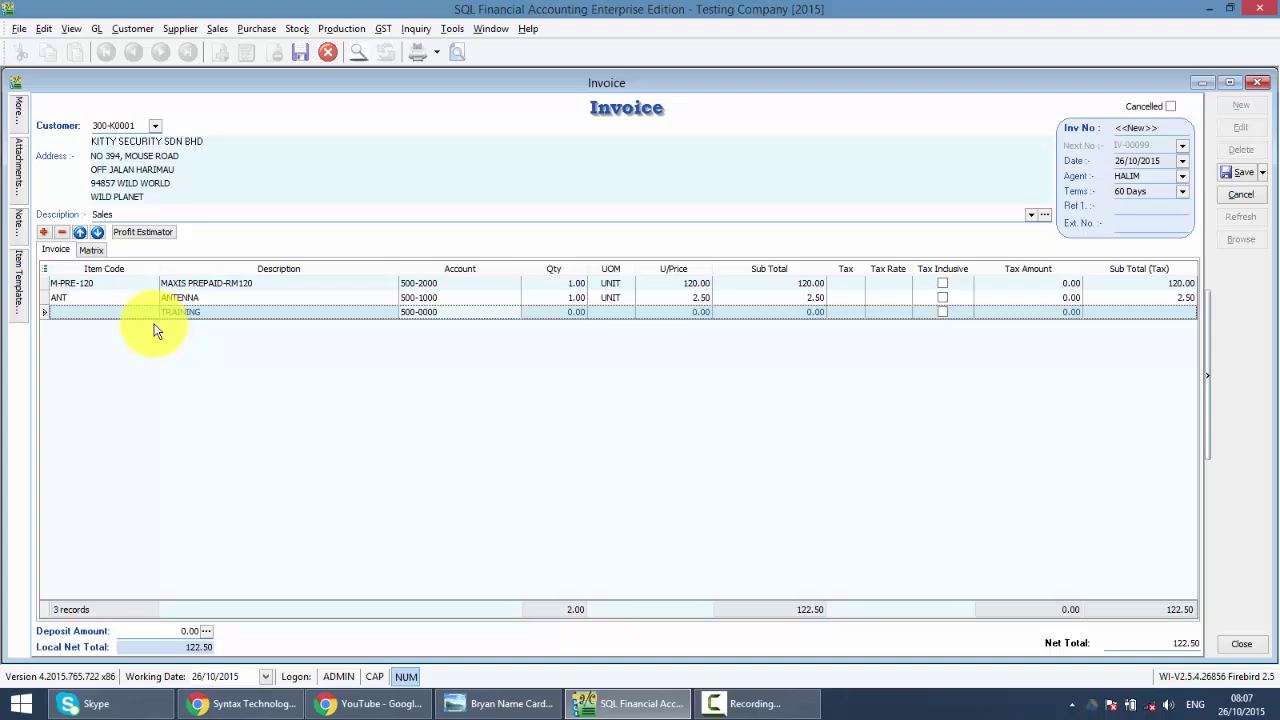
pyautogui.click(452, 28)
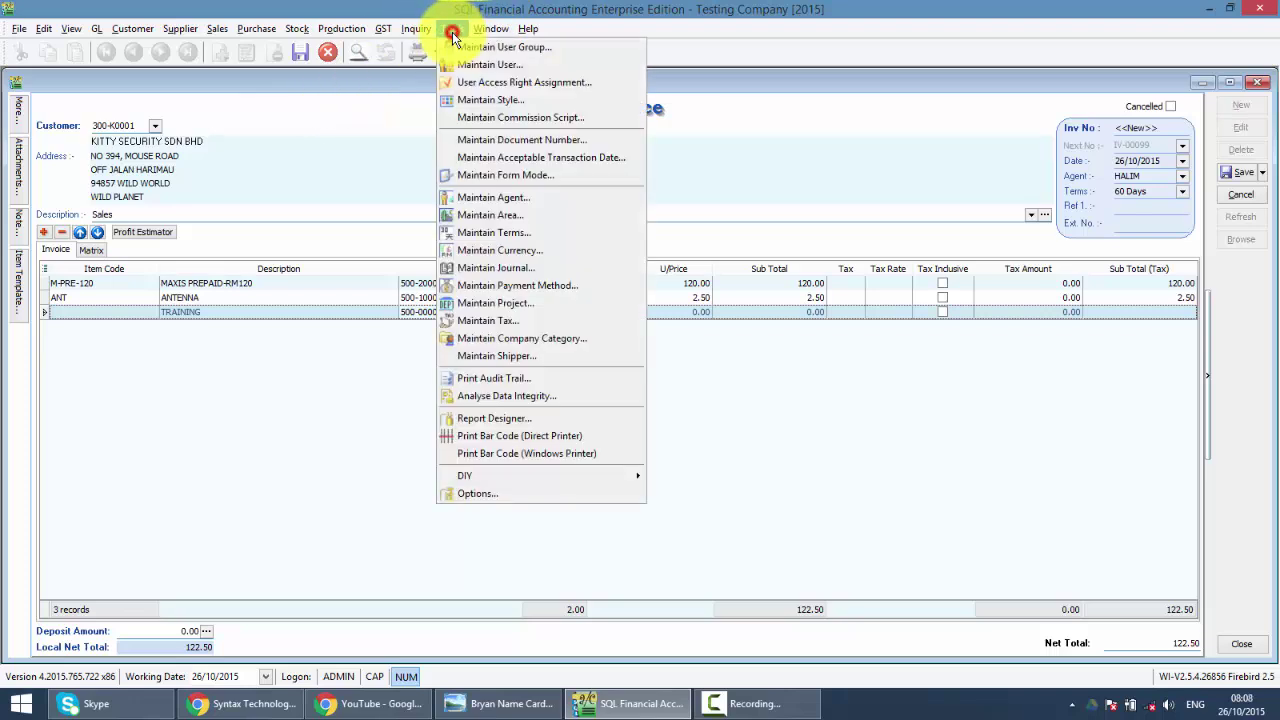
pyautogui.click(521, 498)
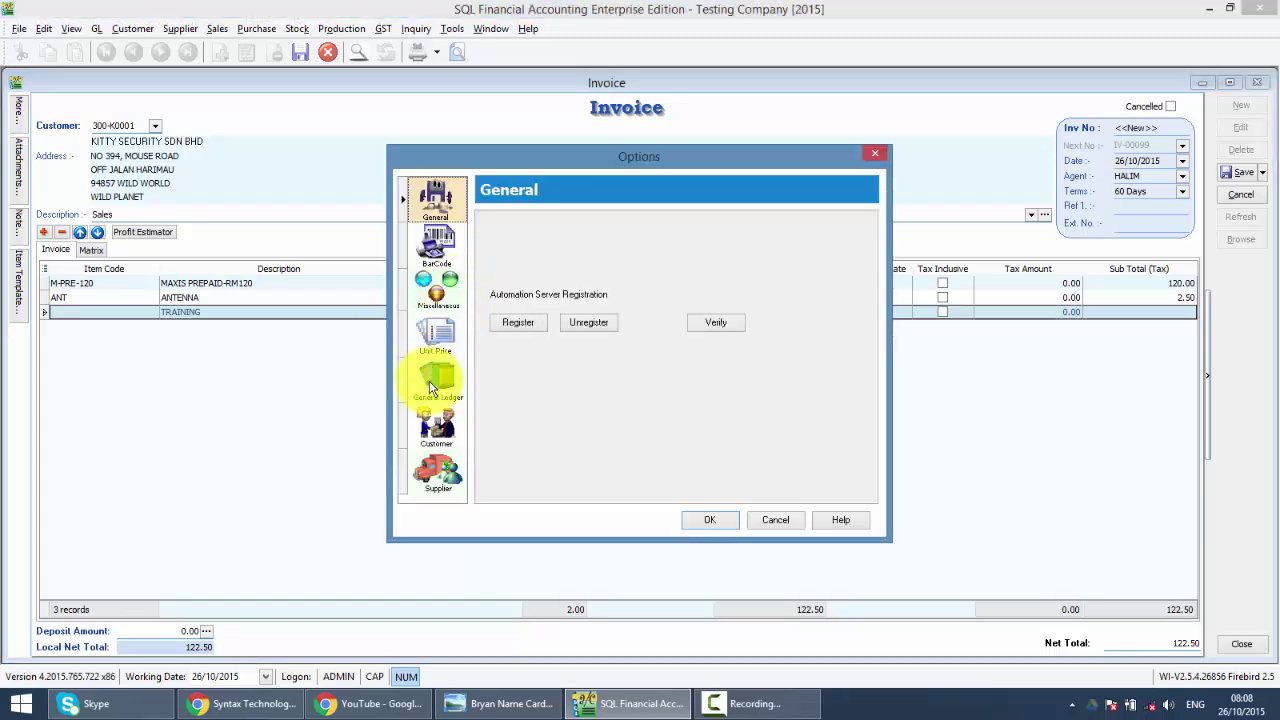
pyautogui.click(436, 375)
pyautogui.click(632, 348)
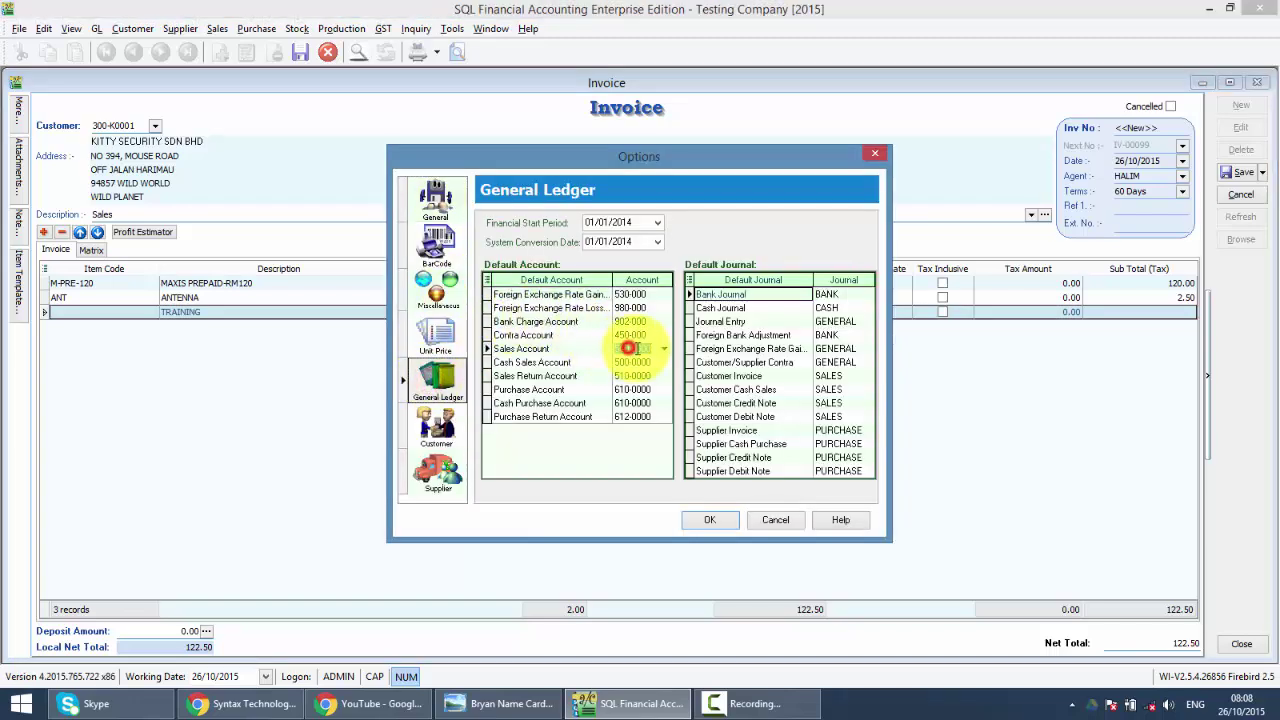
pyautogui.moveTo(603, 157); pyautogui.dragTo(814, 155)
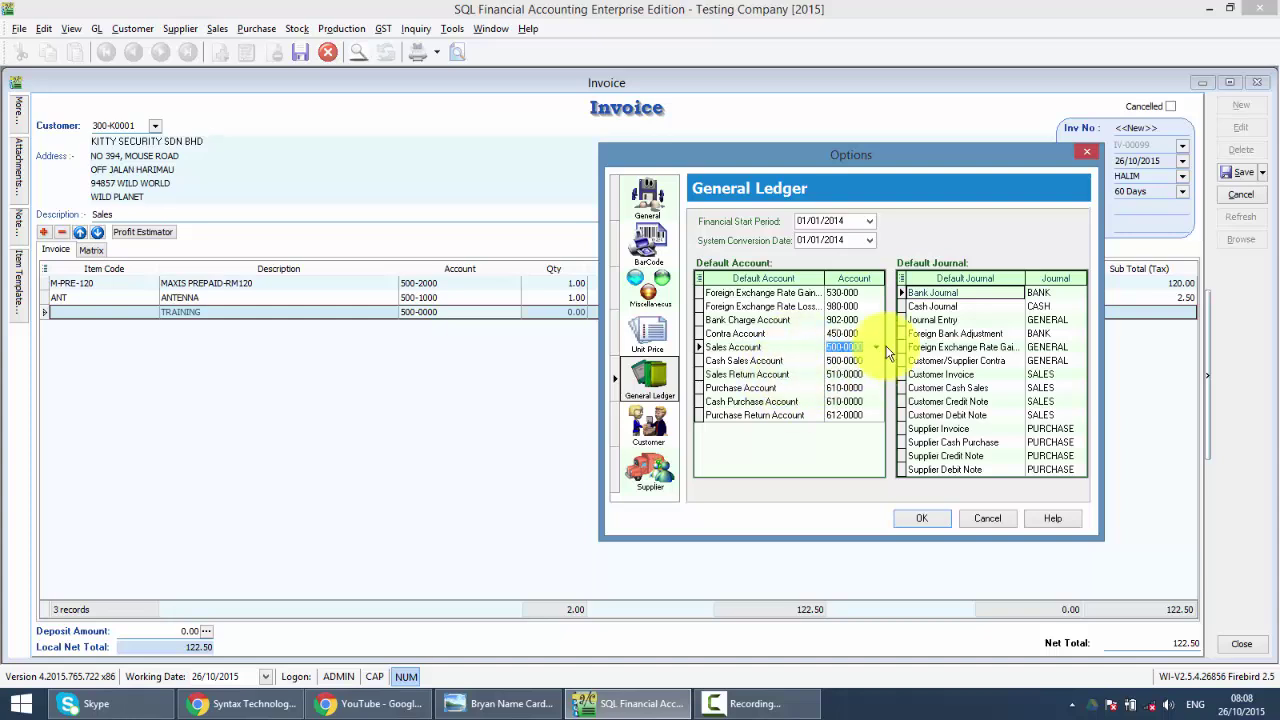
pyautogui.click(1094, 152)
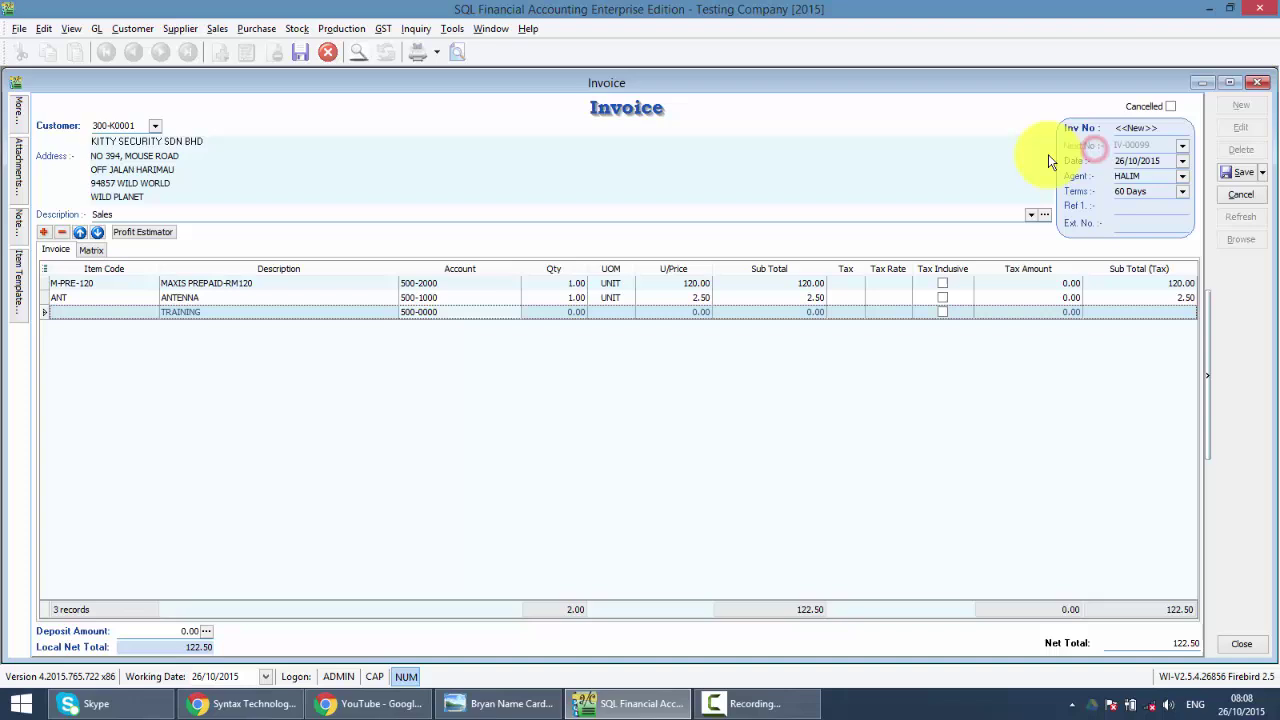
pyautogui.click(303, 28)
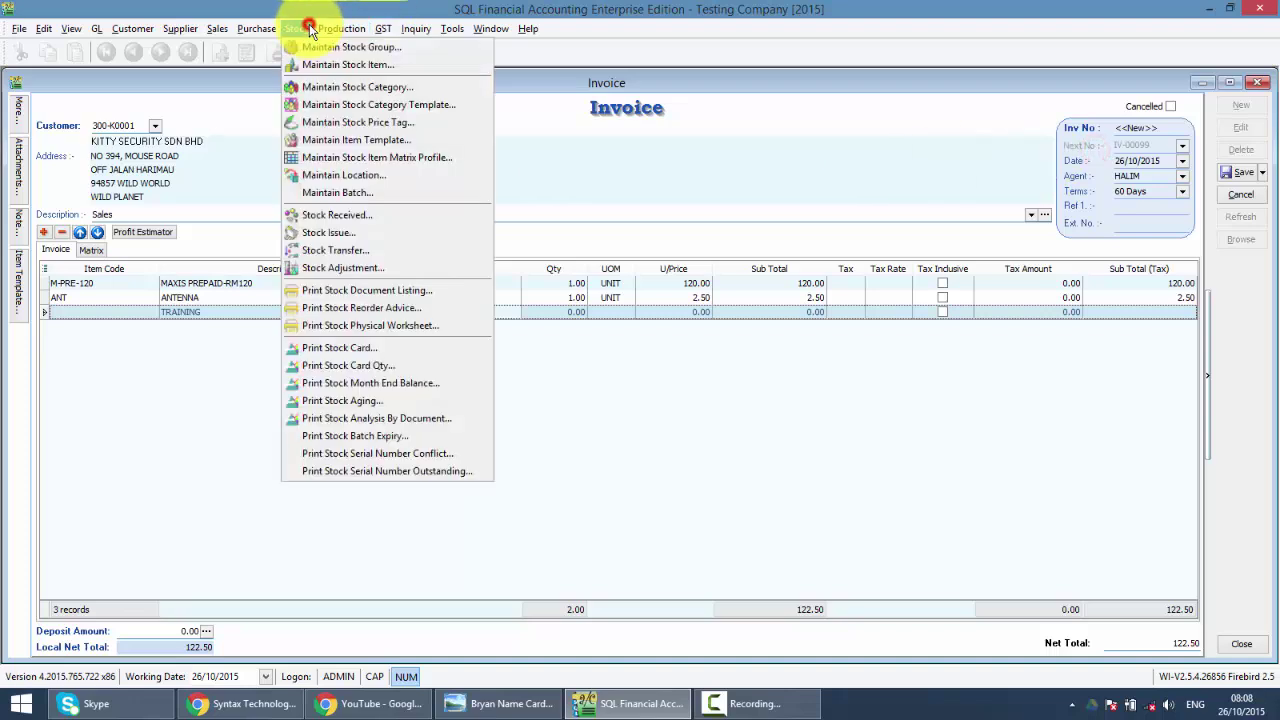
pyautogui.click(303, 47)
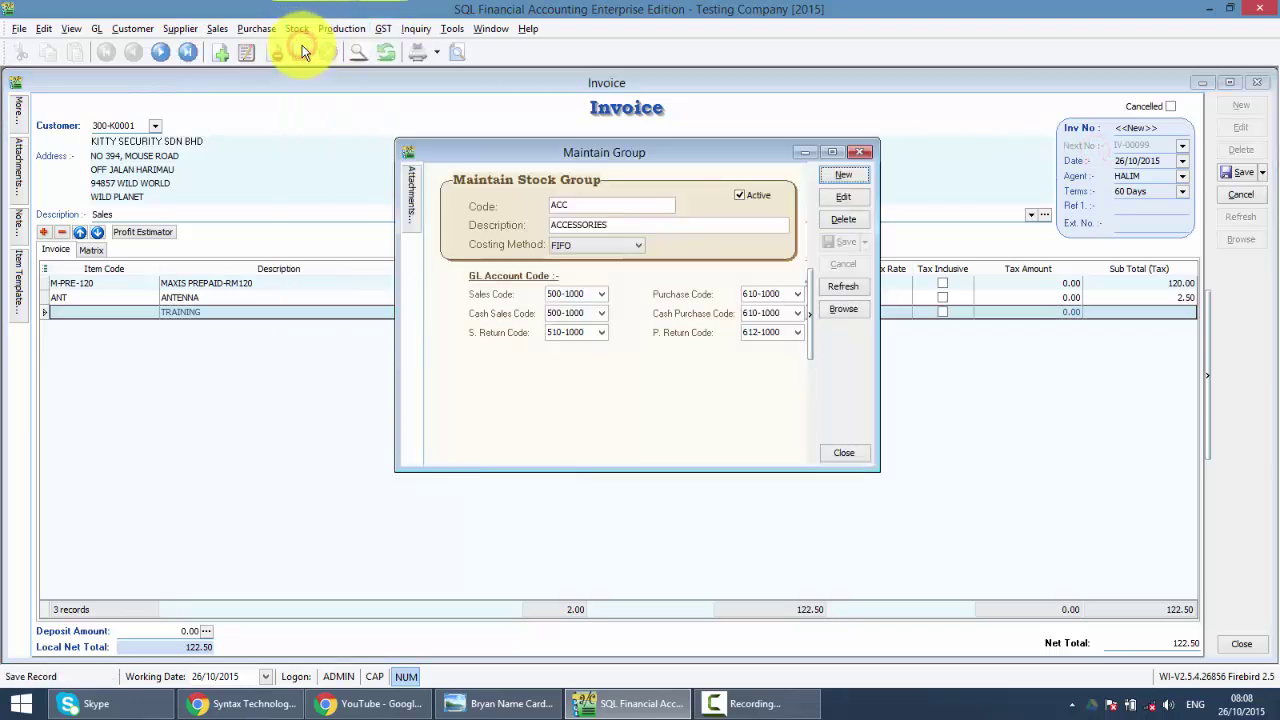
pyautogui.click(834, 178)
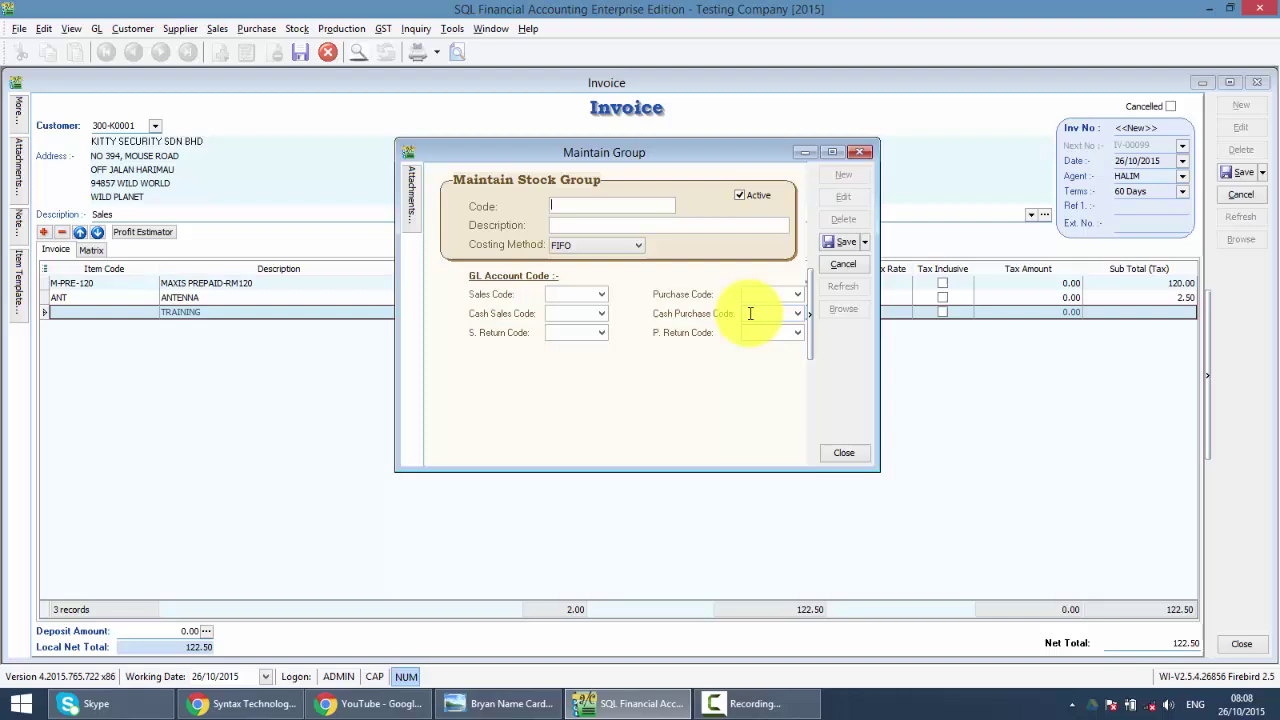
pyautogui.click(634, 246)
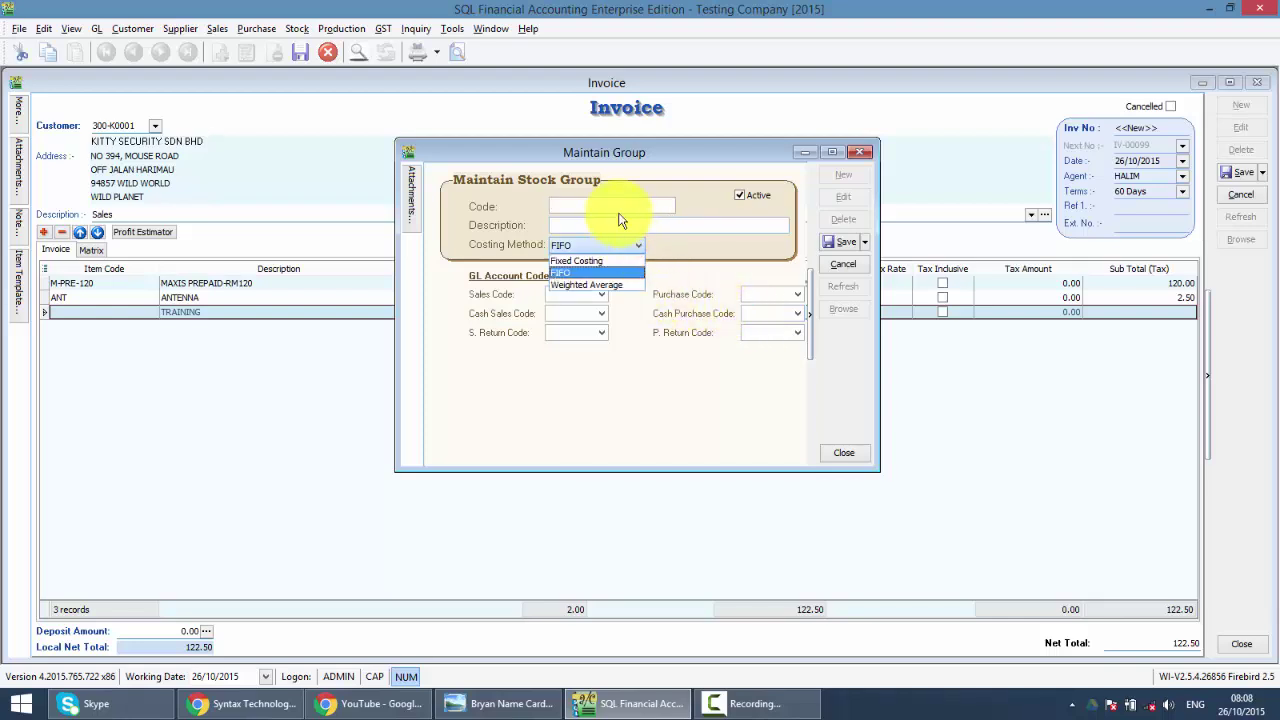
pyautogui.click(615, 204)
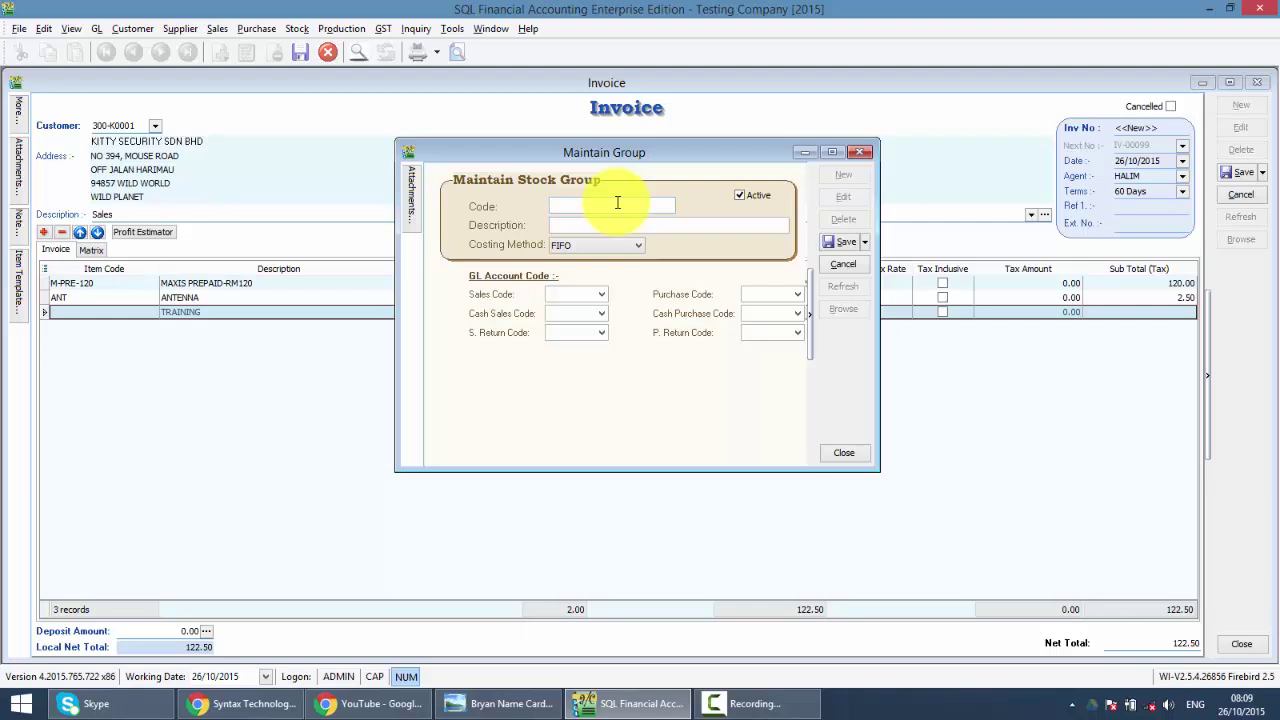
pyautogui.click(859, 152)
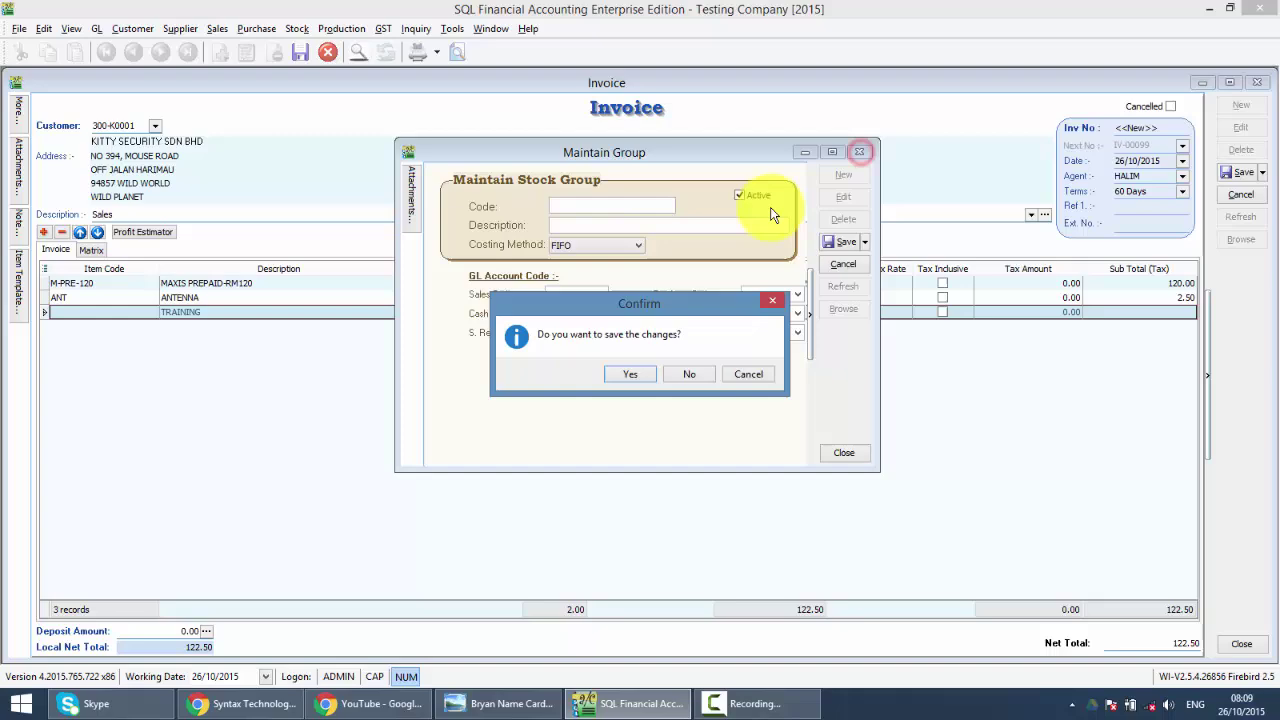
pyautogui.click(688, 373)
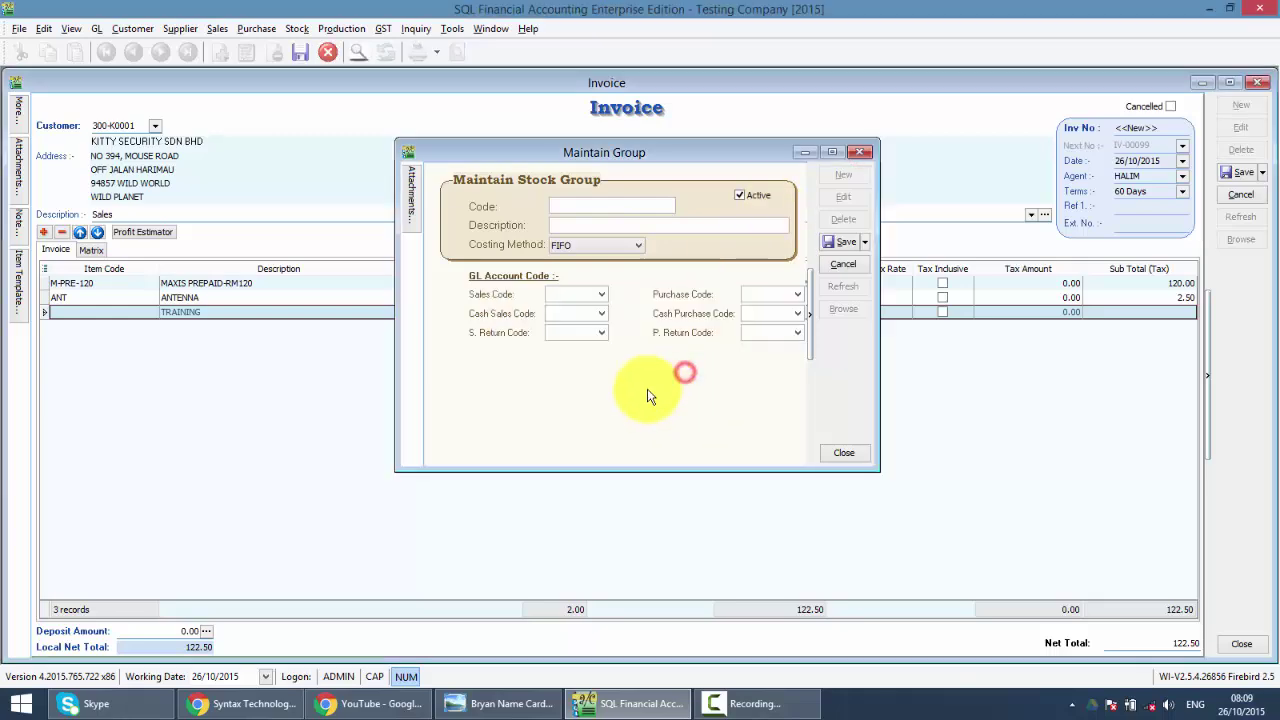
# Step: Browse the company's Facebook page in Chrome, checking its like options
pyautogui.click(262, 703)
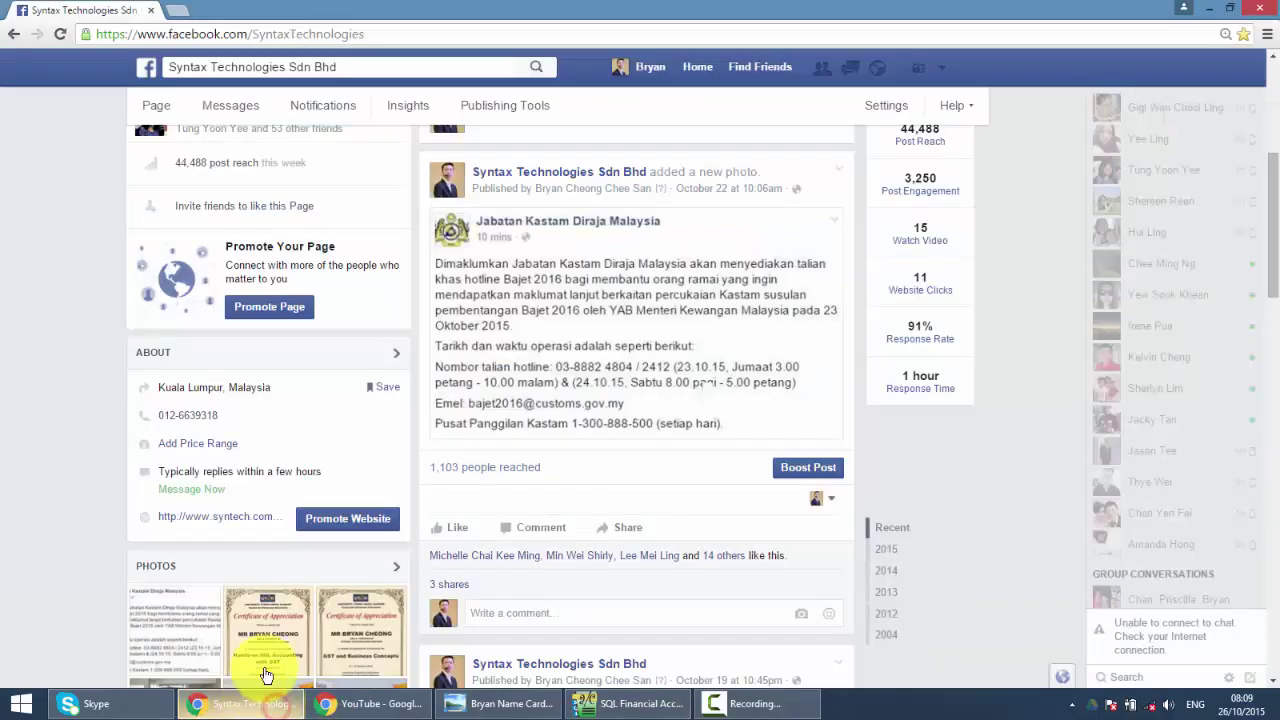
pyautogui.scroll(4, 350, 497)
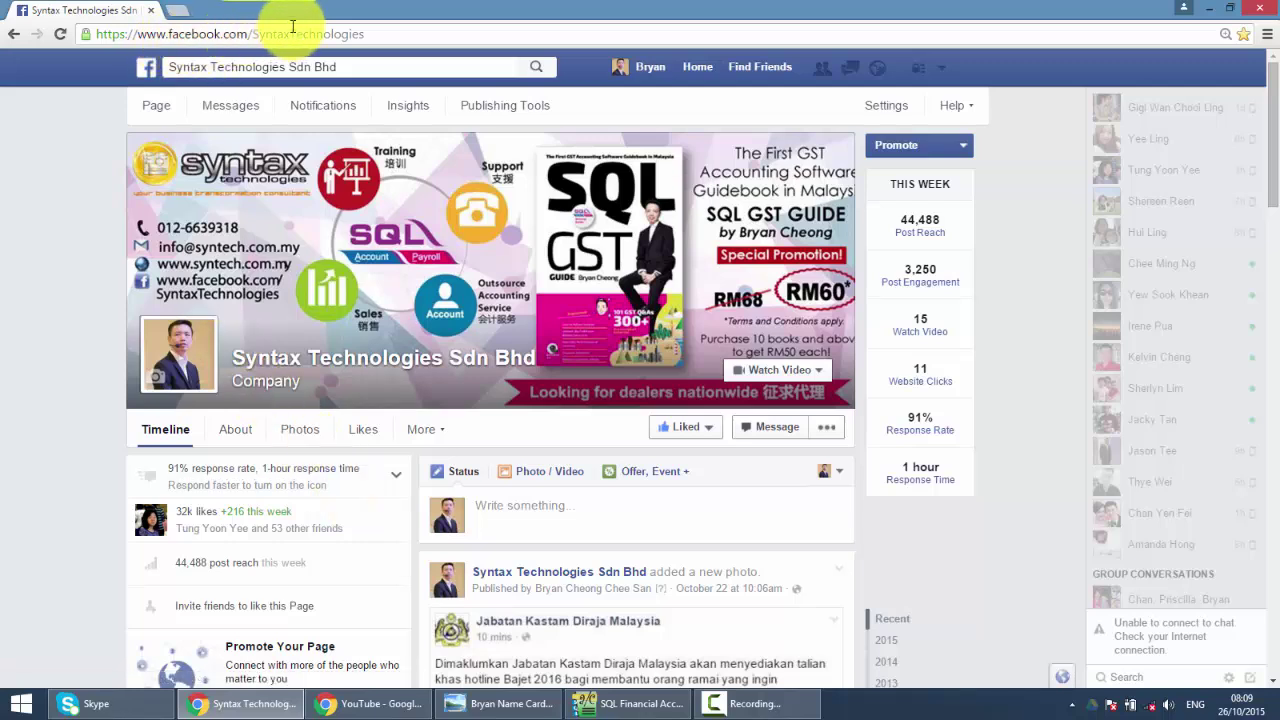
pyautogui.click(688, 427)
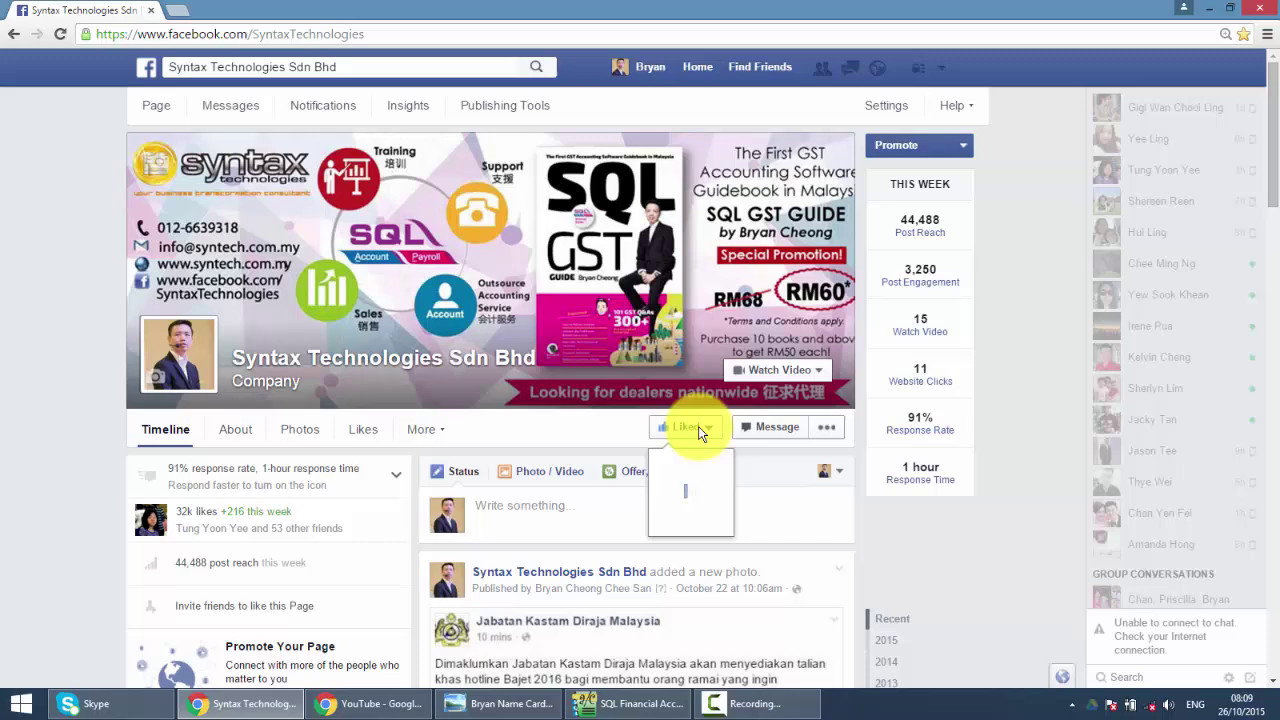
pyautogui.scroll(-2, 521, 385)
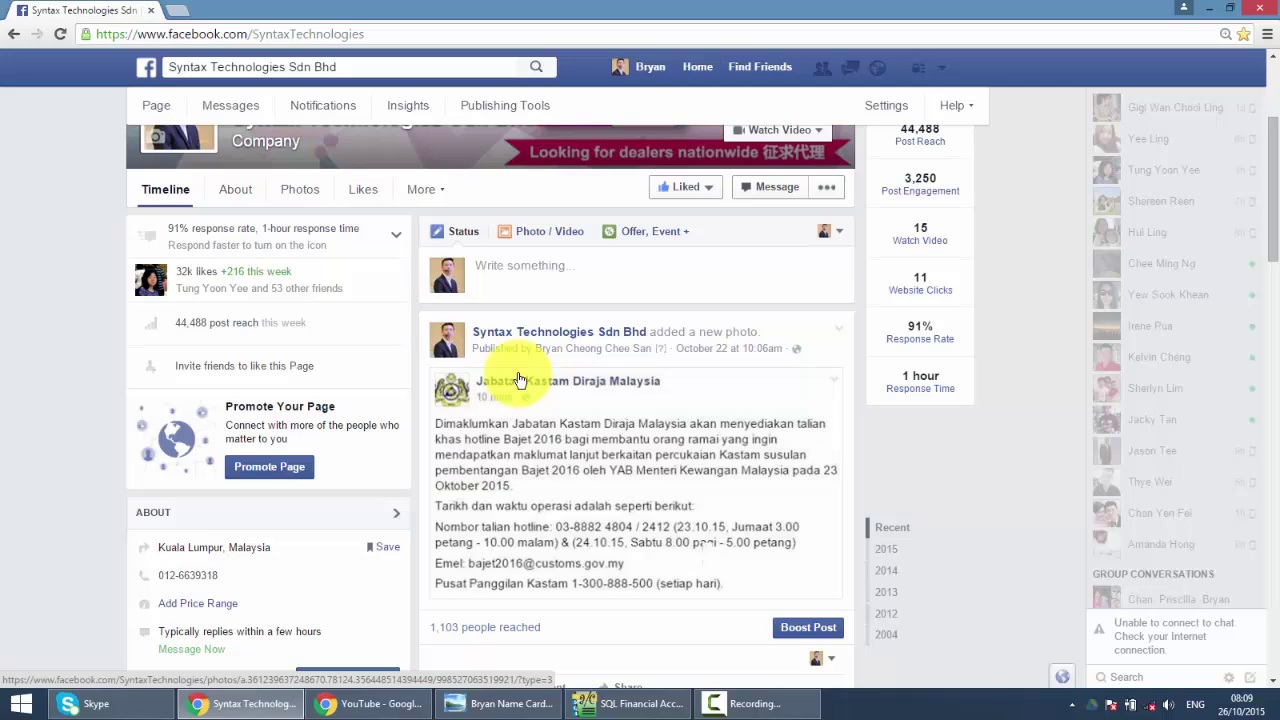
pyautogui.scroll(-1, 519, 380)
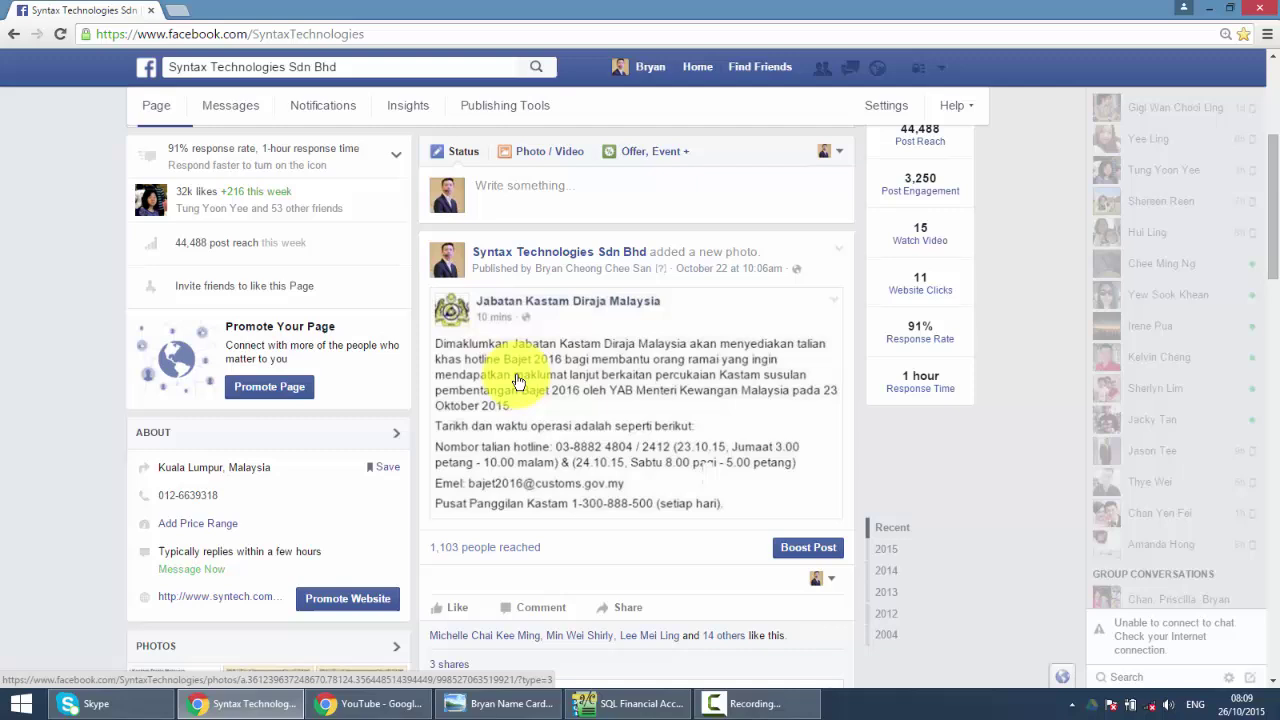
# Step: Scroll the company's YouTube video page, then display the company name card image
pyautogui.click(390, 706)
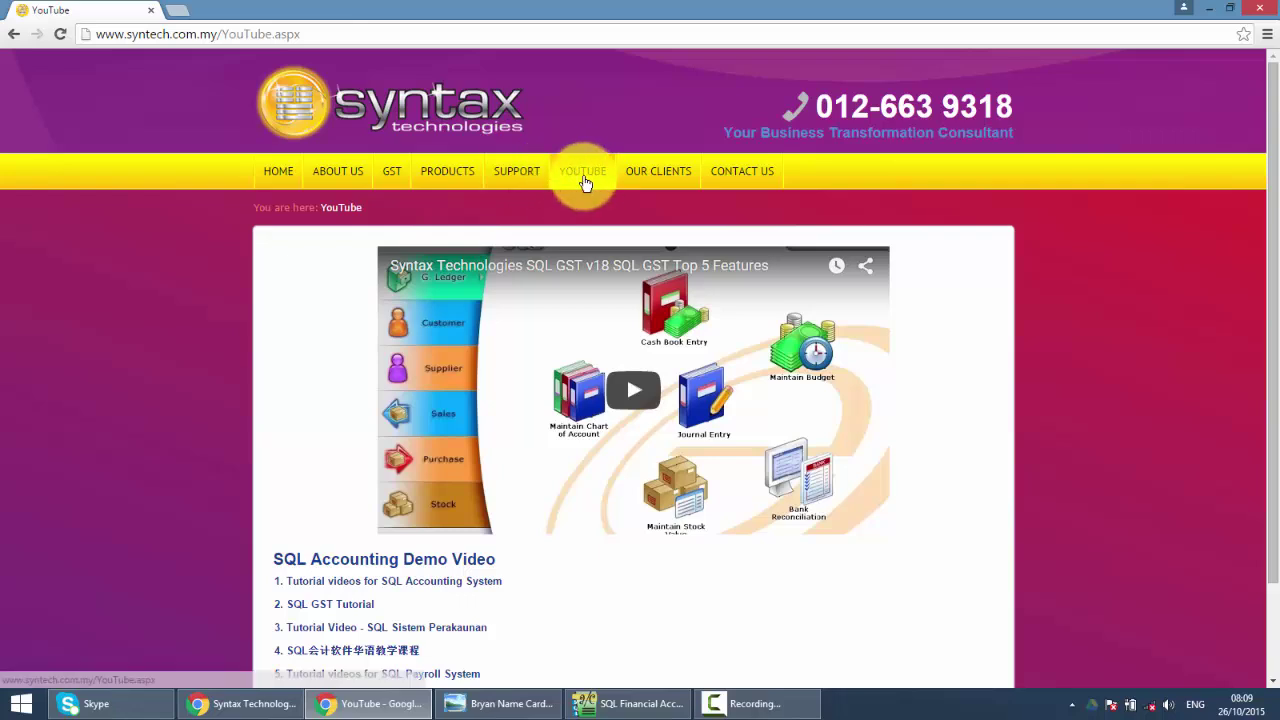
pyautogui.scroll(-2, 520, 366)
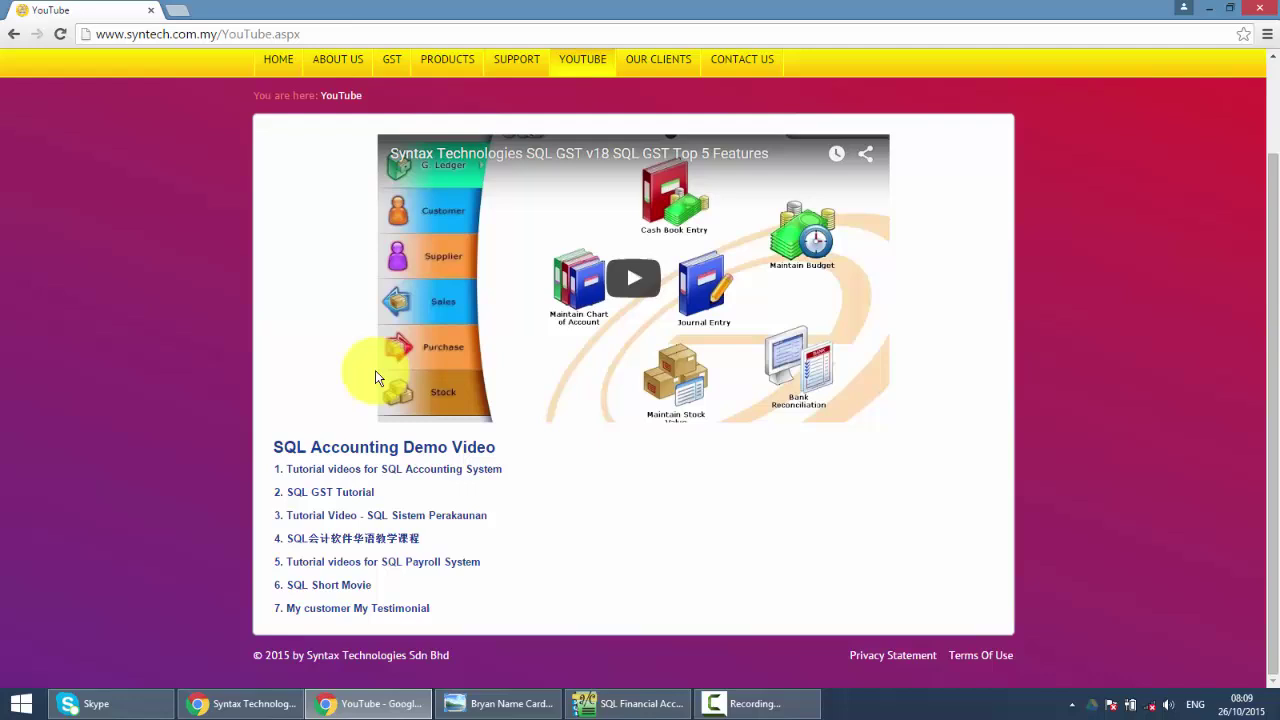
pyautogui.click(515, 703)
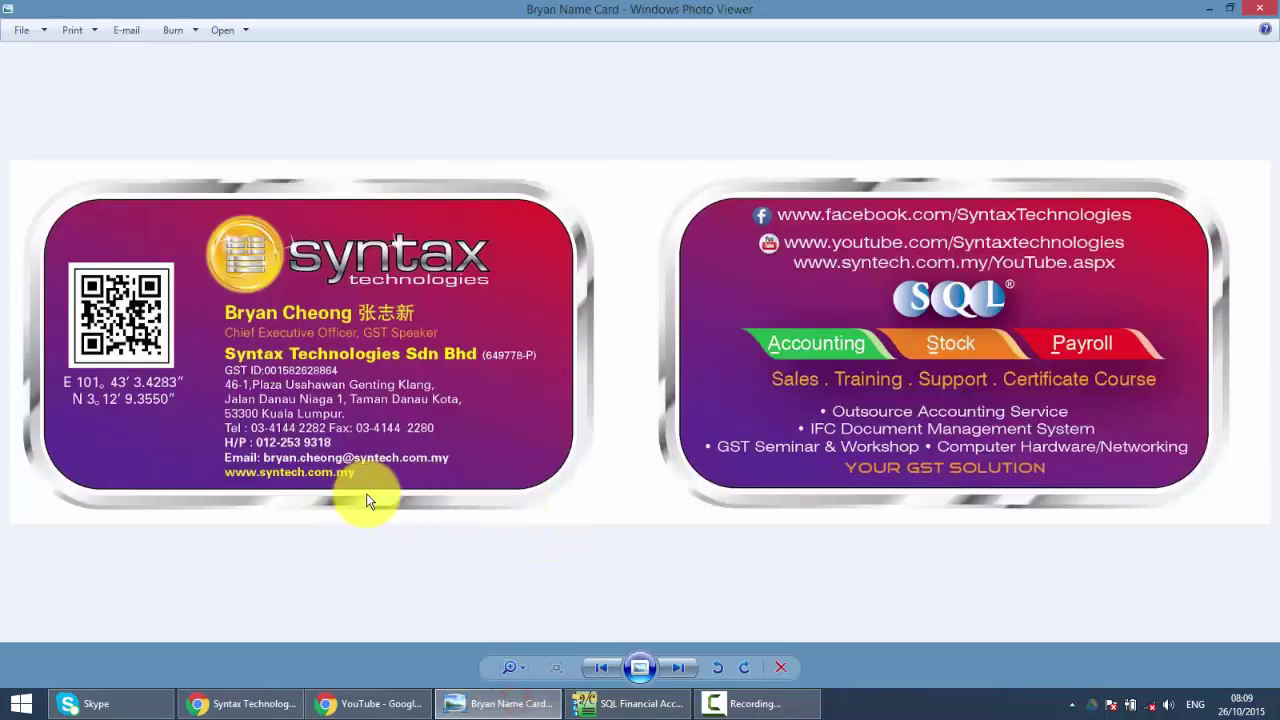